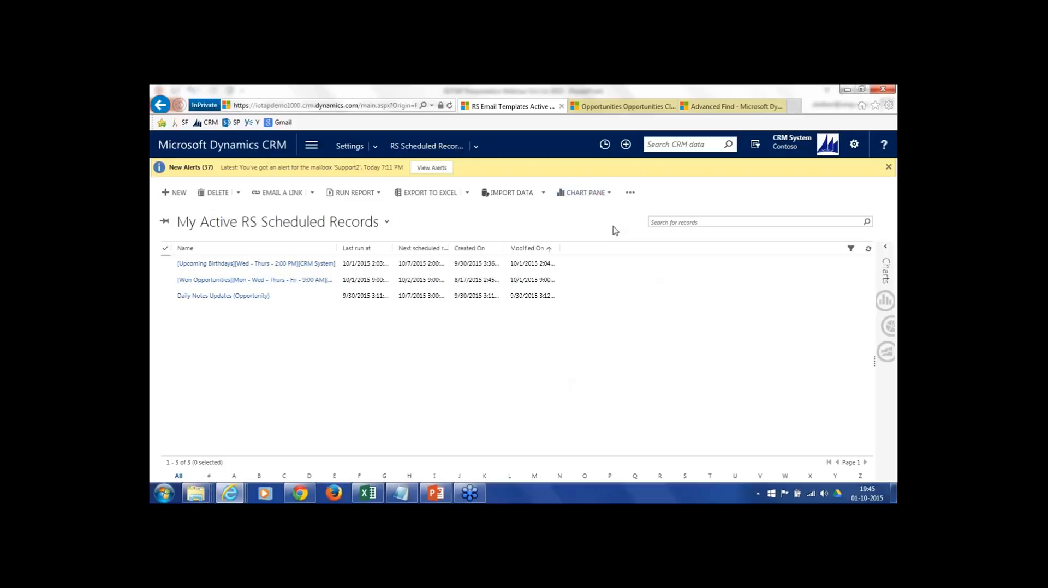
# Step: Create a new RS Scheduled Record for the Opportunity entity using the Opportunities Closing Next Week view
pyautogui.click(628, 107)
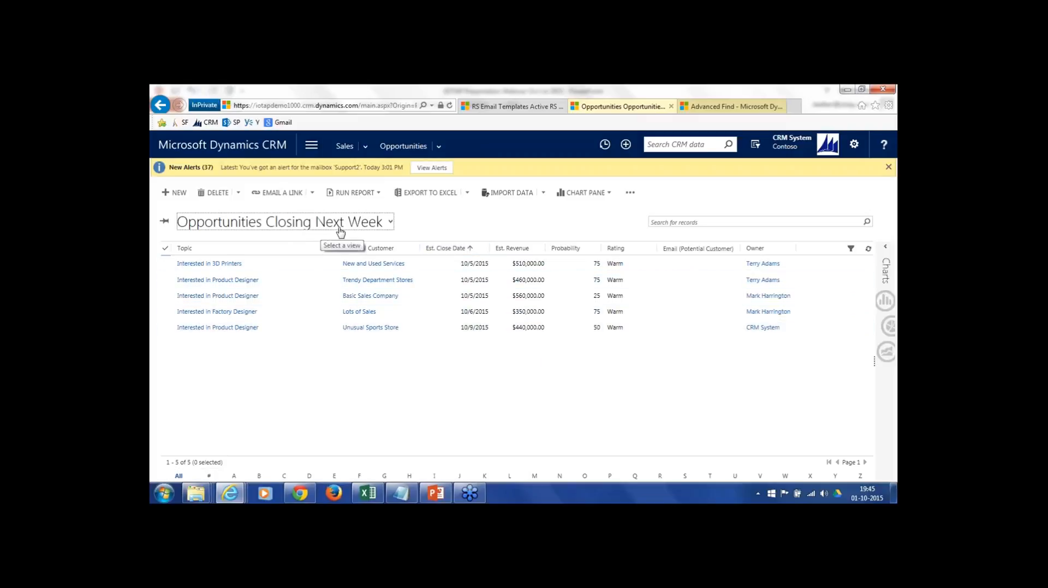
pyautogui.click(517, 108)
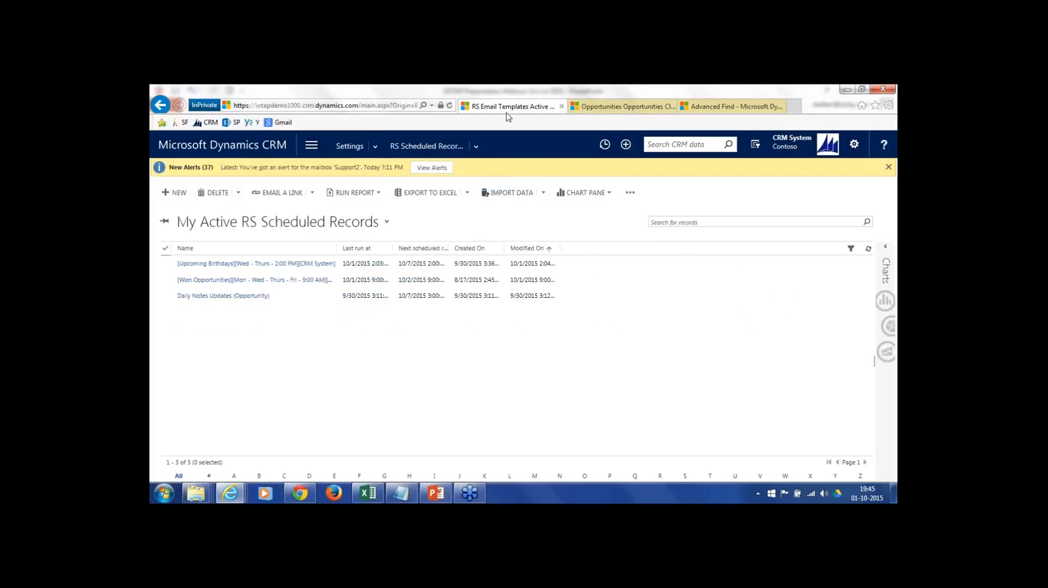
pyautogui.click(178, 194)
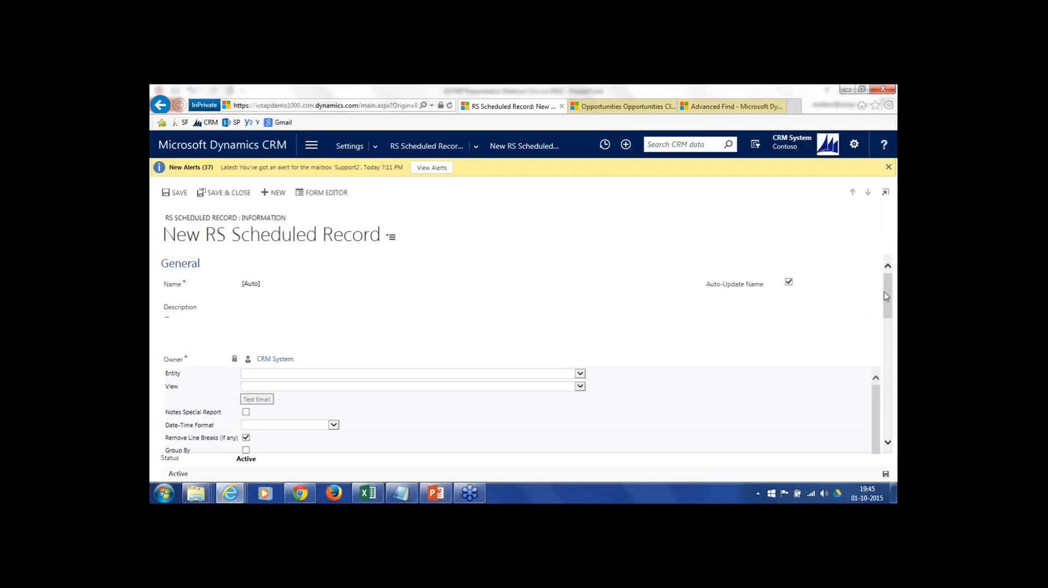
pyautogui.moveTo(886, 297); pyautogui.dragTo(888, 311)
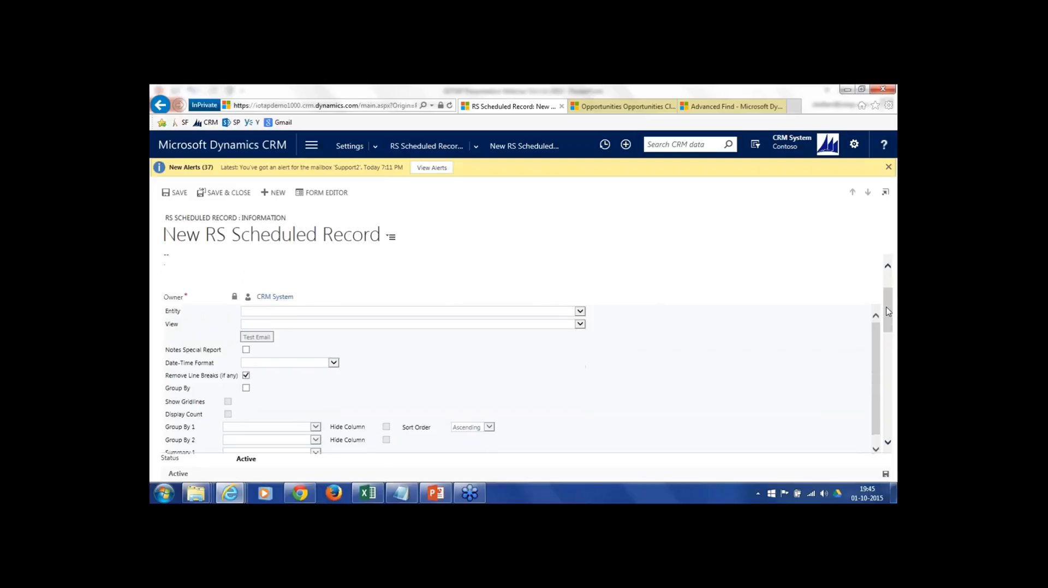
pyautogui.click(579, 311)
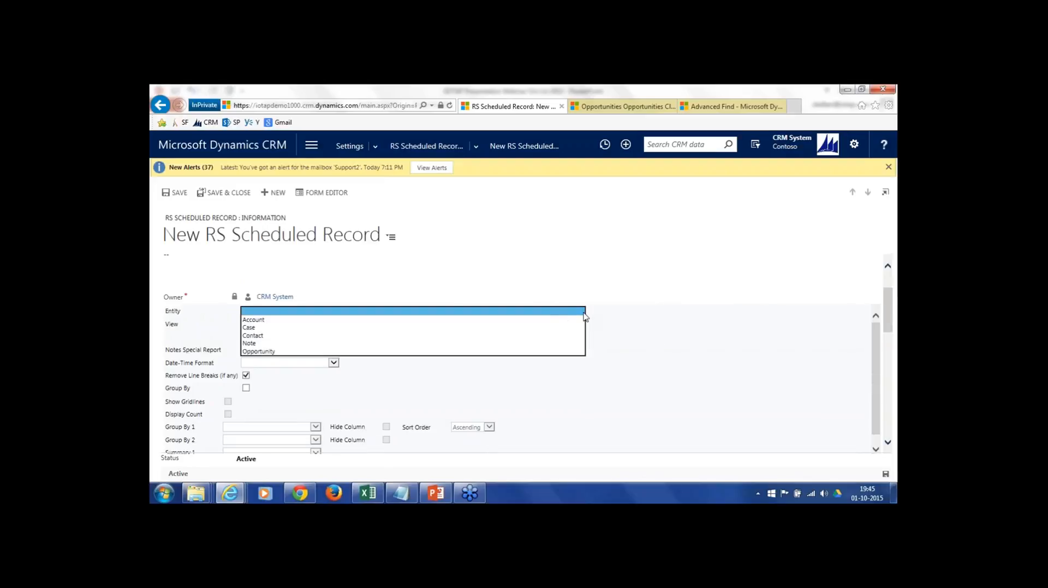
pyautogui.click(459, 352)
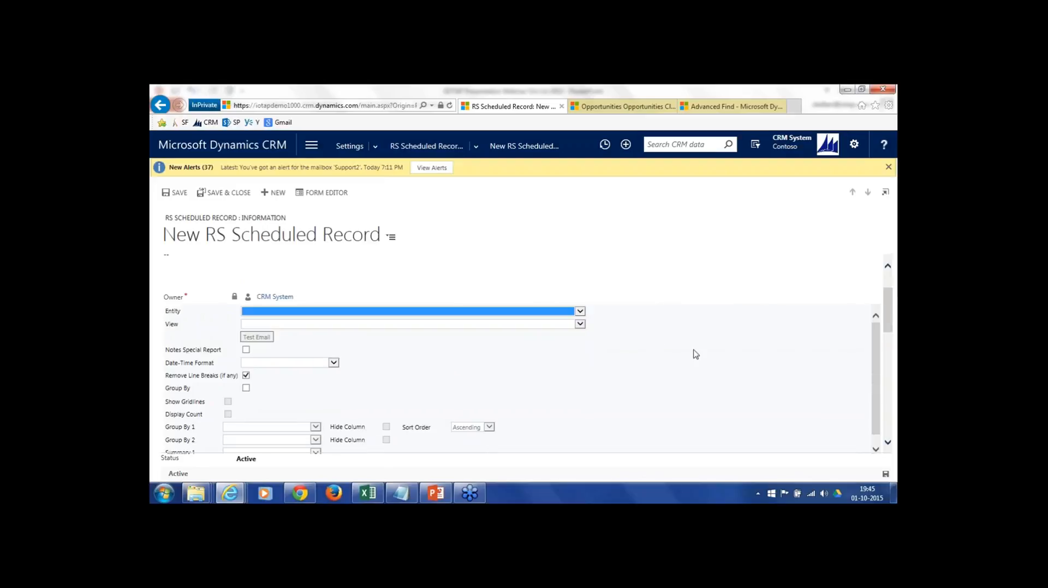
pyautogui.click(579, 325)
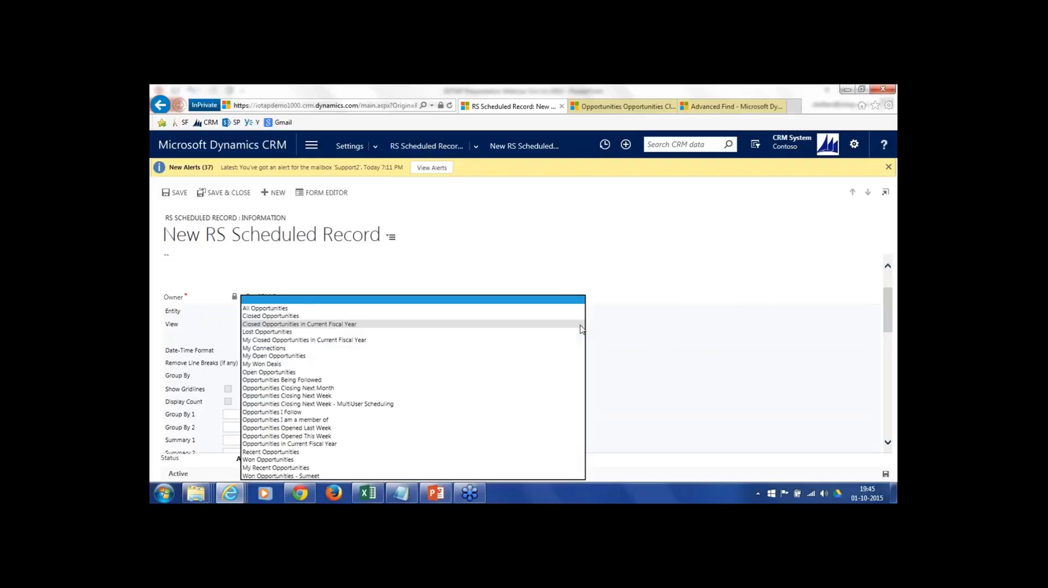
pyautogui.click(506, 398)
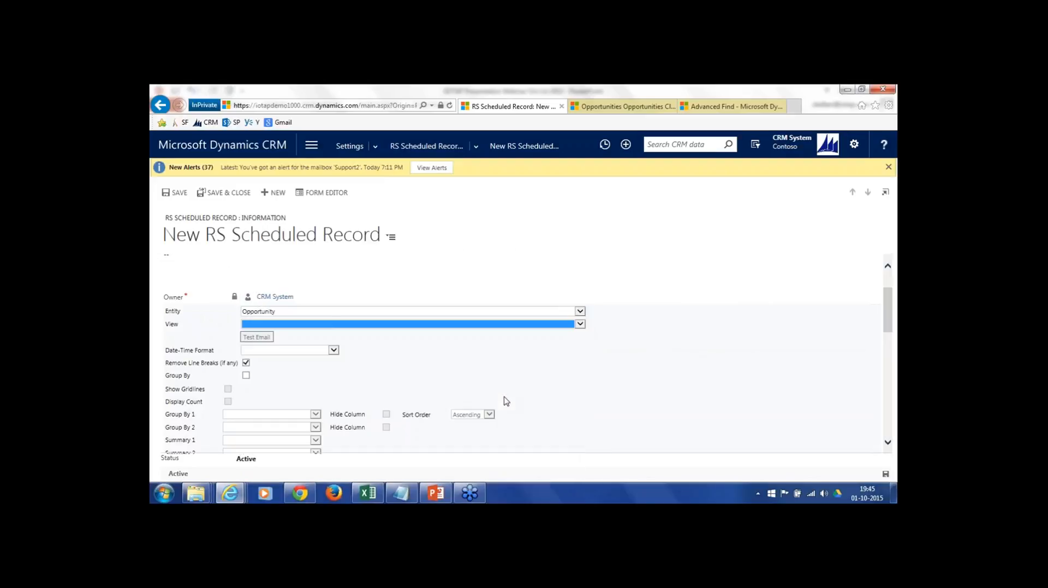
pyautogui.click(694, 377)
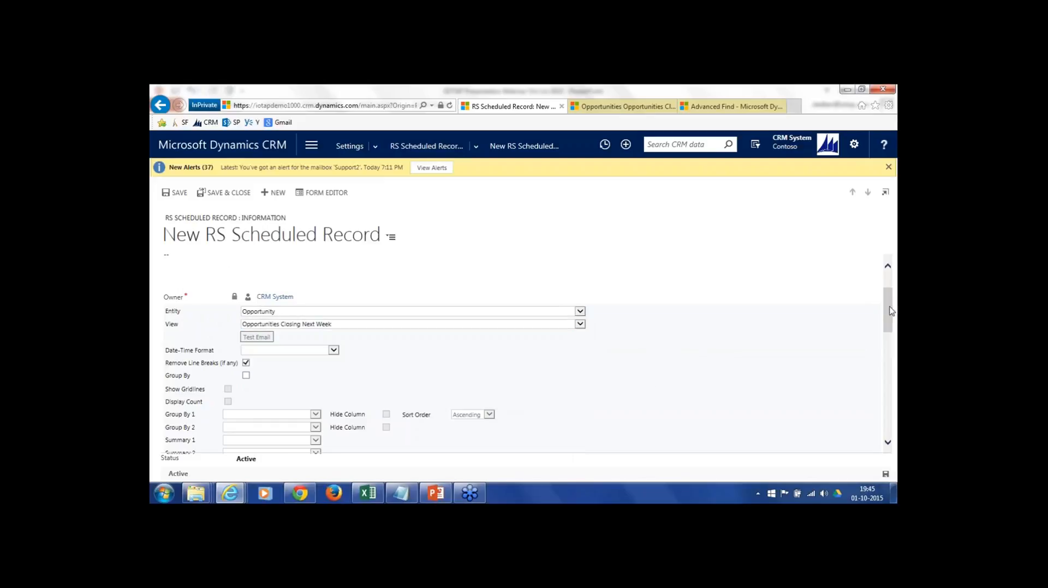
# Step: Enable Group By for the report and set Owner as the first grouping field
pyautogui.moveTo(889, 312); pyautogui.dragTo(890, 330)
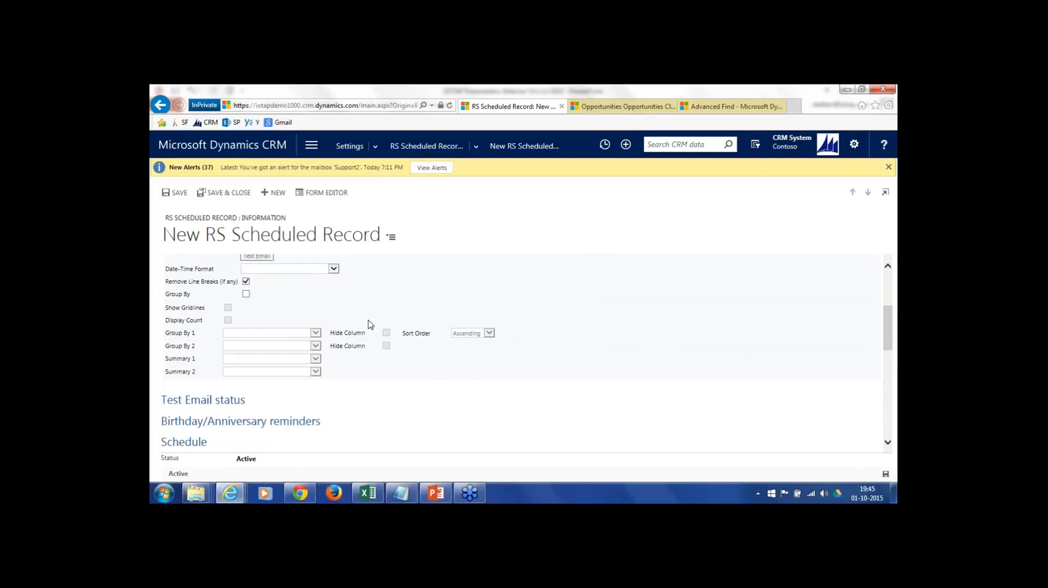
pyautogui.click(246, 294)
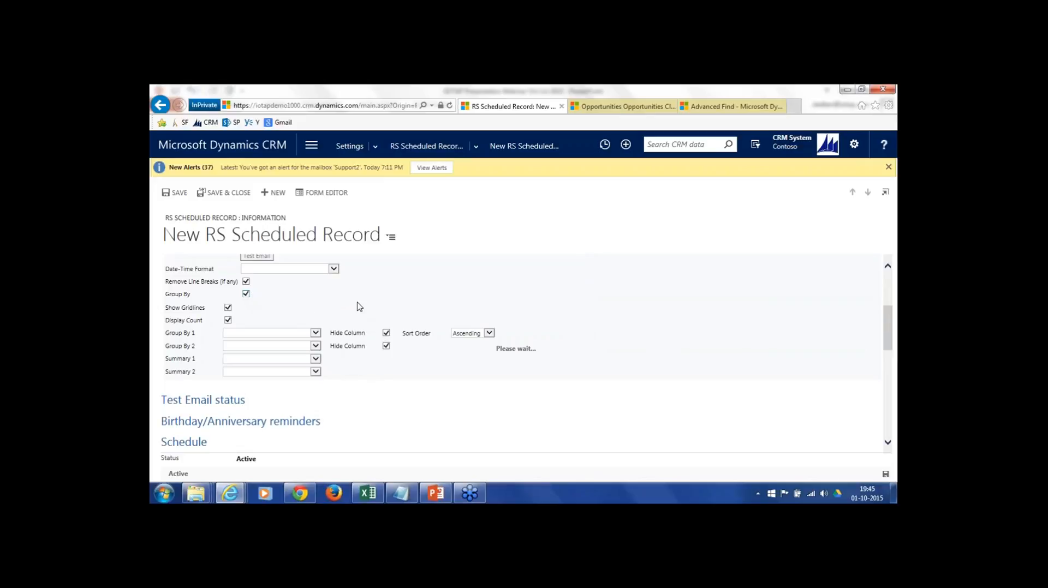
pyautogui.click(317, 333)
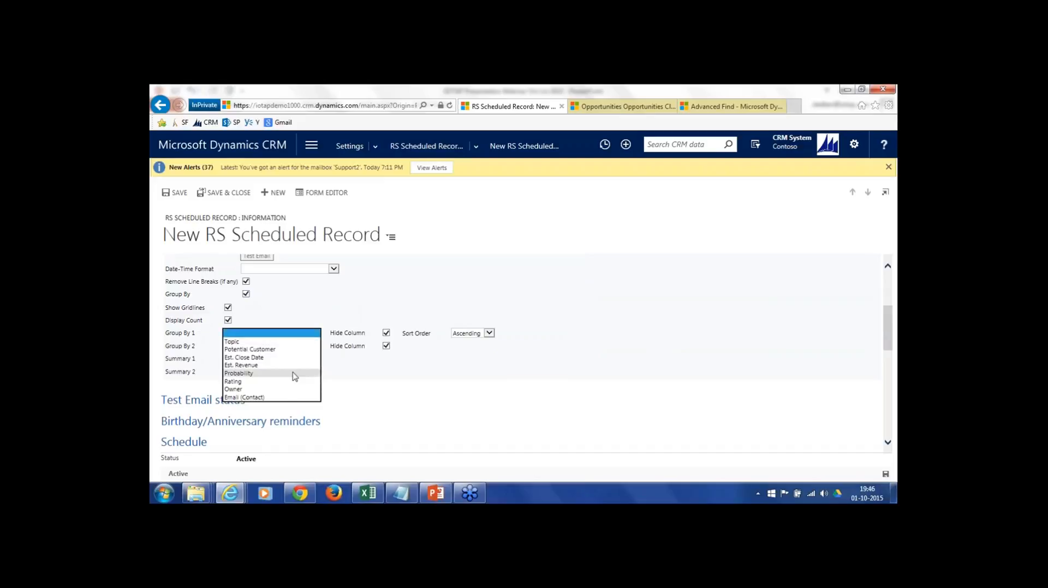
pyautogui.click(285, 390)
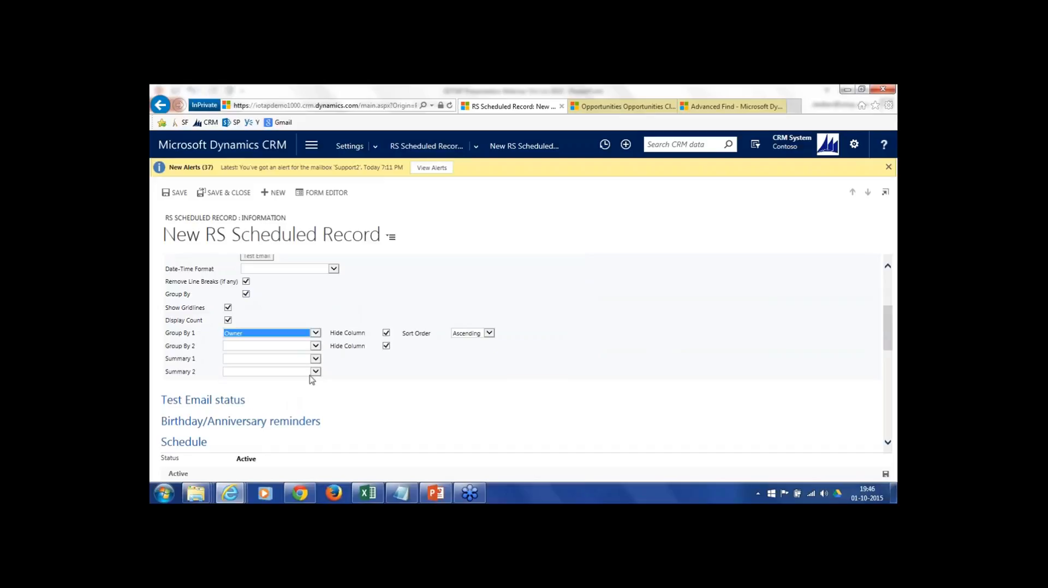
pyautogui.click(315, 359)
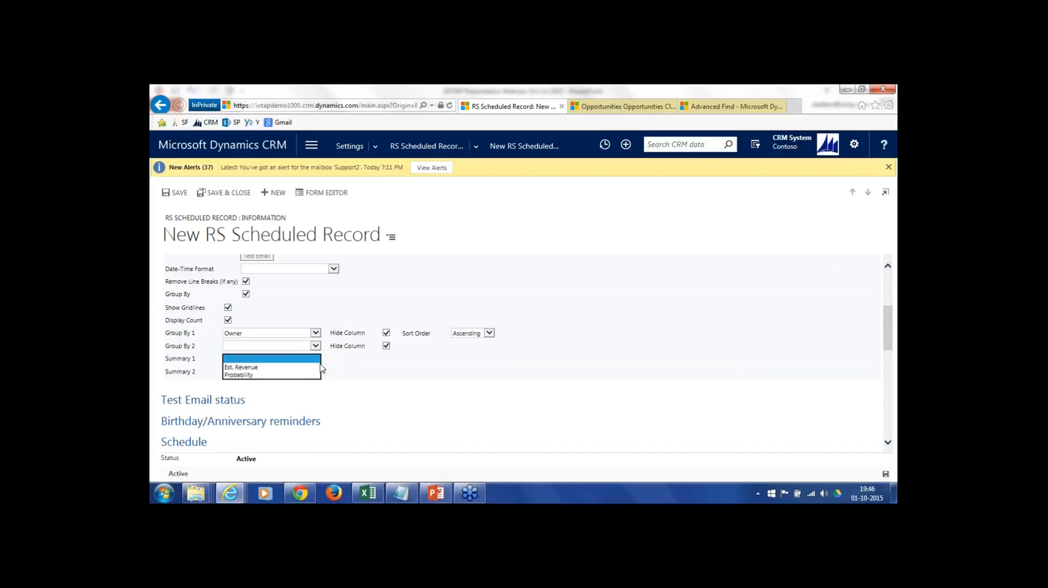
pyautogui.click(354, 369)
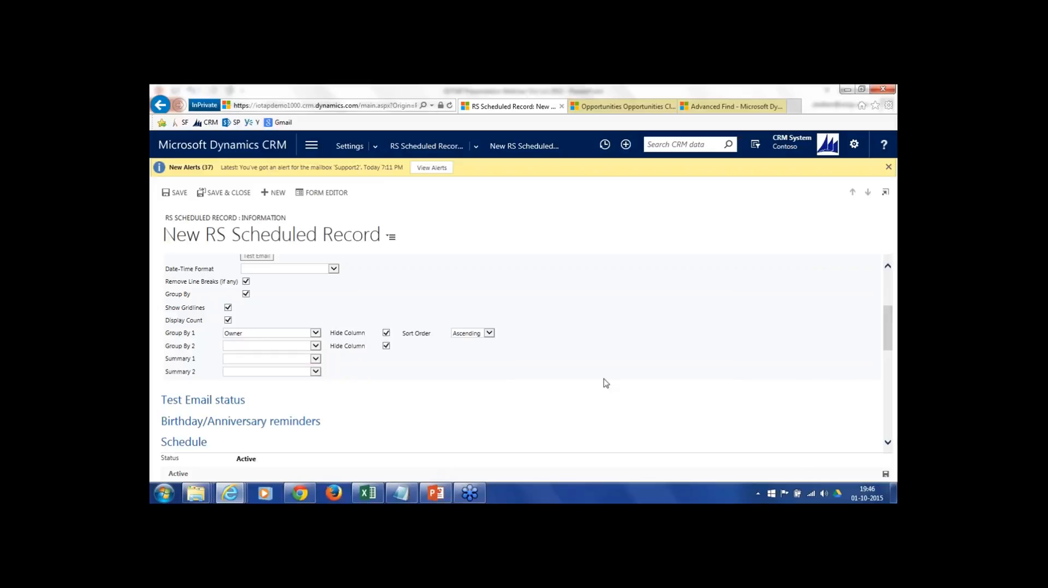
# Step: Schedule the report for Thursdays at 7:00 PM and save the record
pyautogui.moveTo(887, 330); pyautogui.dragTo(888, 366)
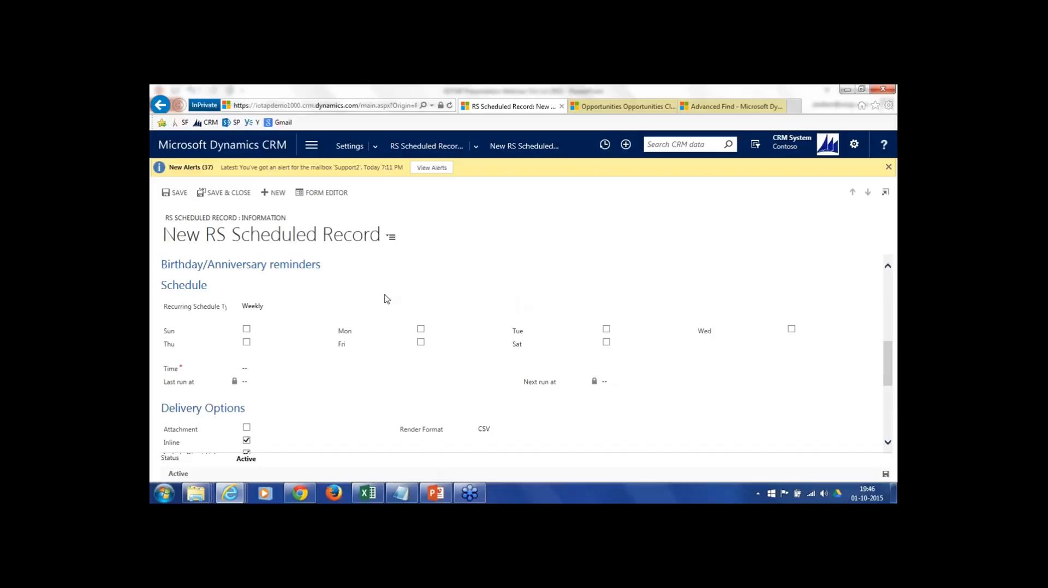
pyautogui.click(247, 343)
pyautogui.click(391, 372)
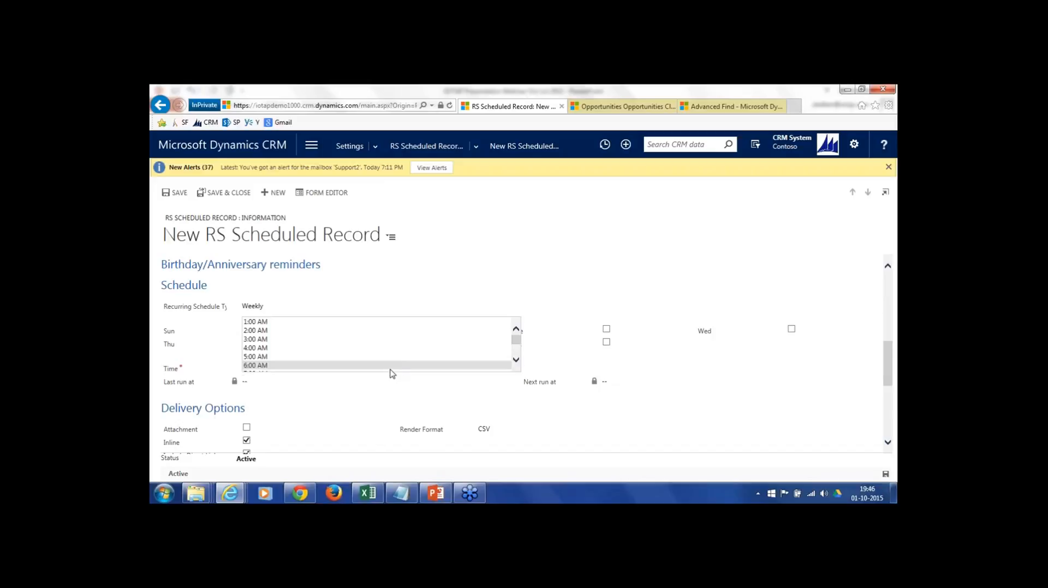
pyautogui.click(517, 360)
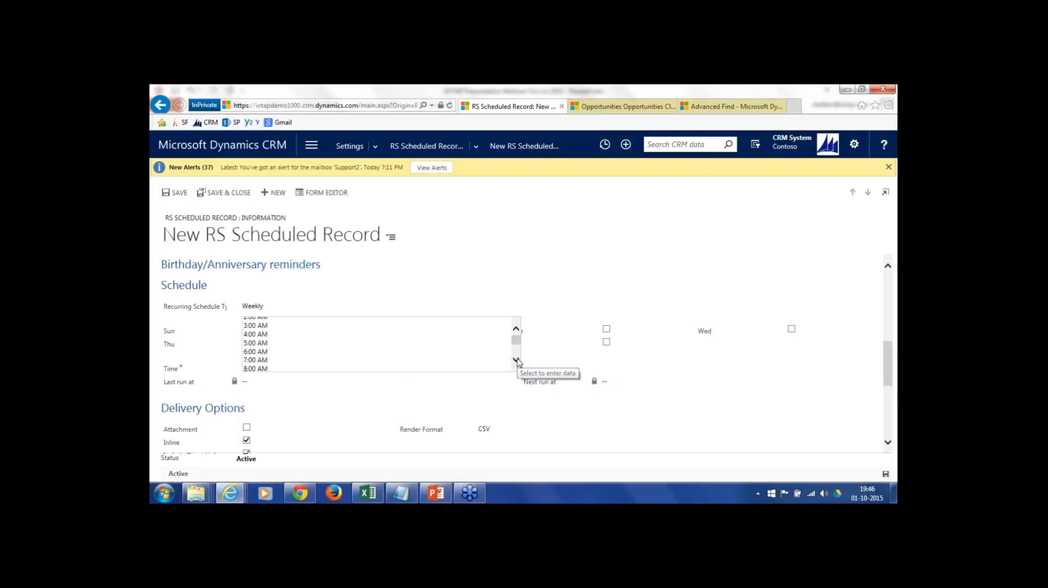
pyautogui.click(517, 360)
pyautogui.click(517, 360)
pyautogui.click(517, 361)
pyautogui.click(517, 360)
pyautogui.click(517, 360)
pyautogui.click(517, 360)
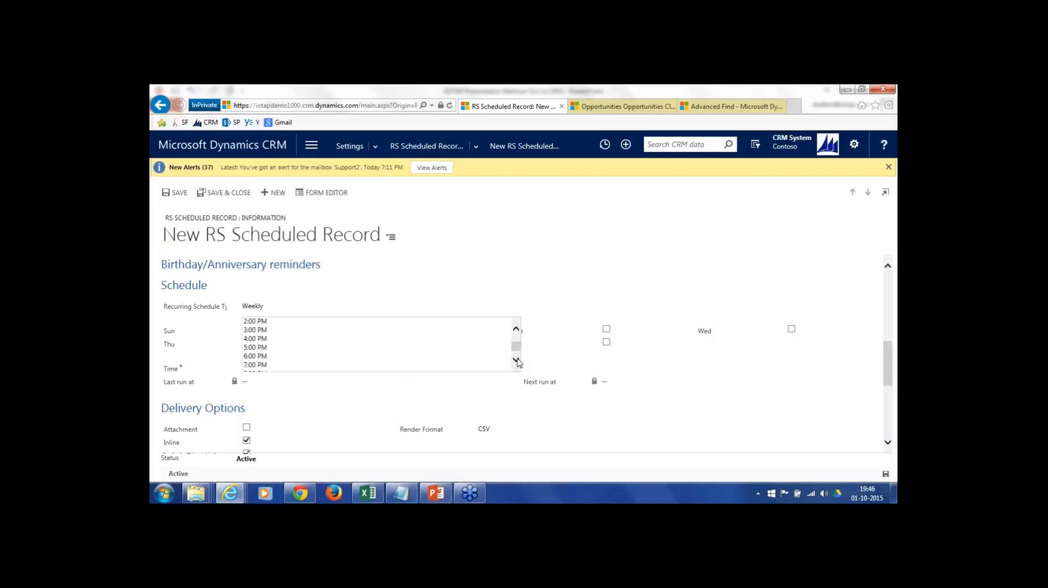
pyautogui.click(349, 357)
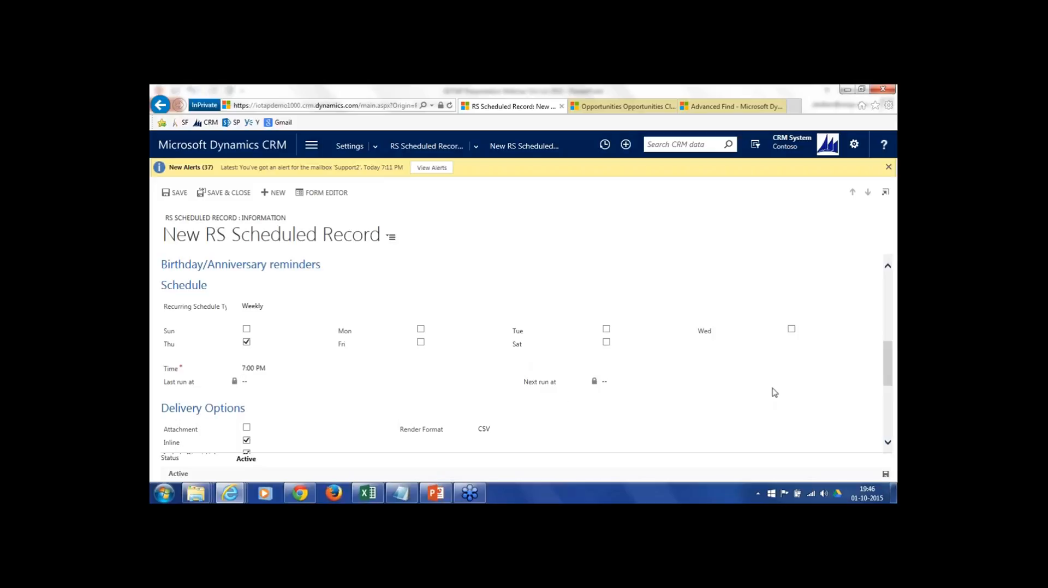
pyautogui.moveTo(888, 374); pyautogui.dragTo(887, 404)
pyautogui.click(886, 475)
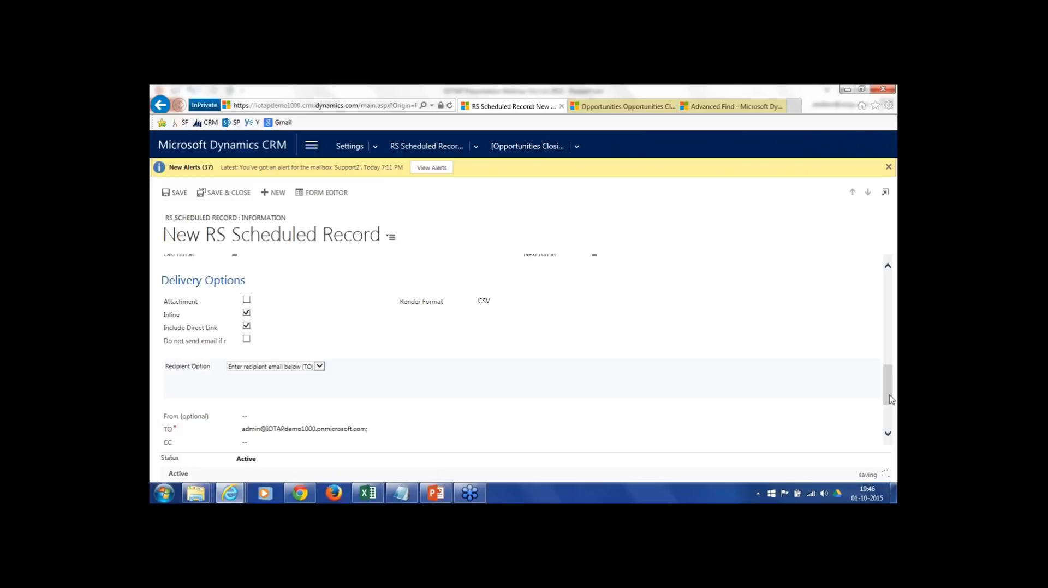
# Step: Enable attachment delivery in CSV format in the Delivery Options and review the recipient settings
pyautogui.moveTo(890, 415); pyautogui.dragTo(890, 388)
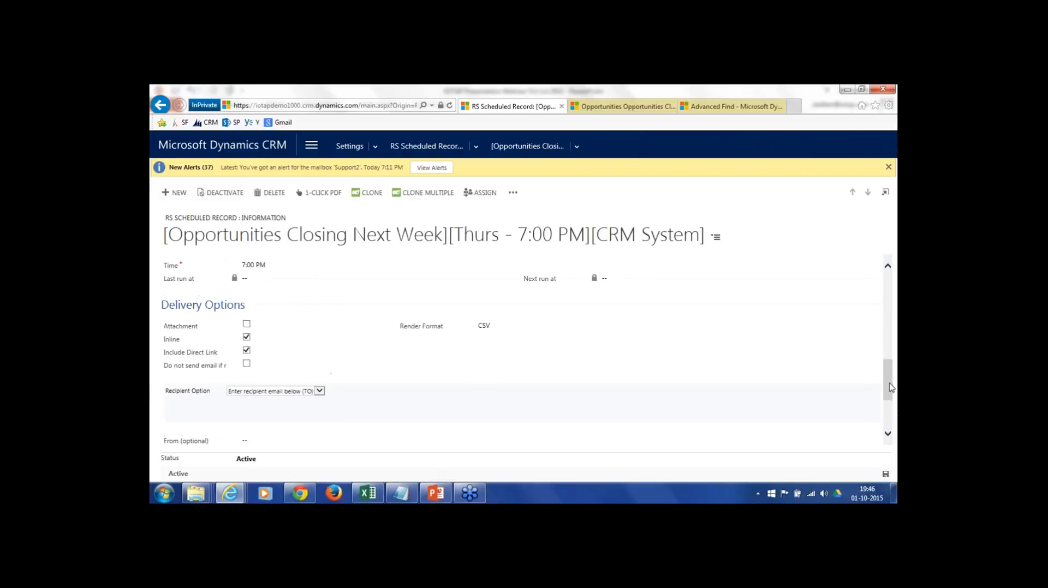
pyautogui.click(246, 324)
pyautogui.click(523, 329)
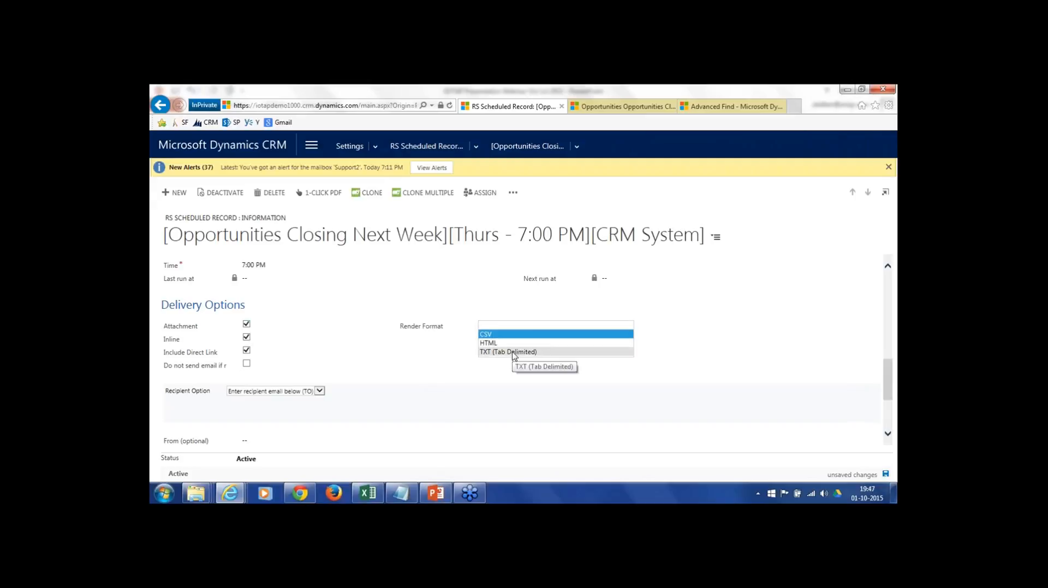
pyautogui.click(469, 339)
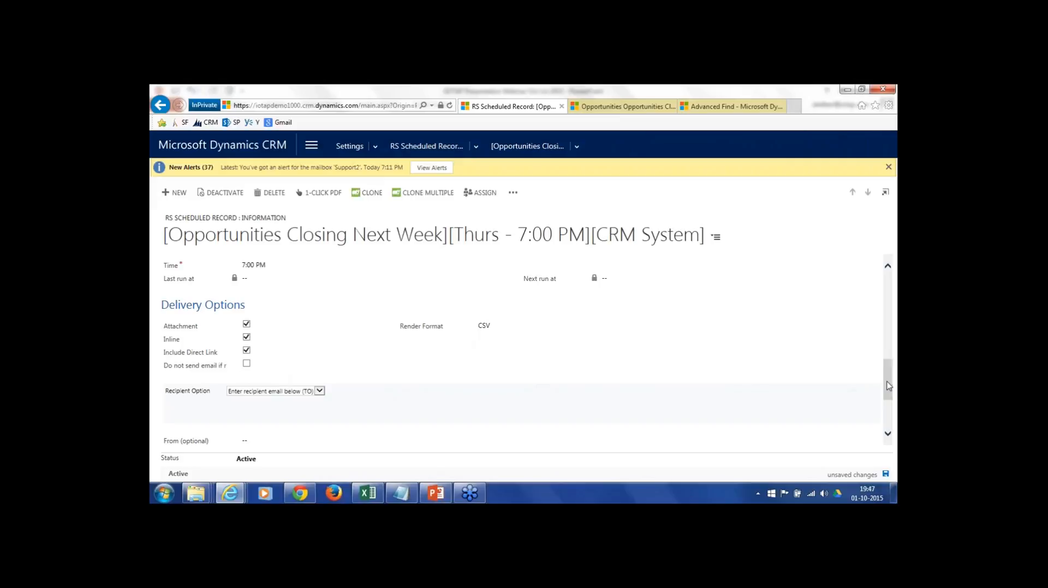
pyautogui.click(891, 414)
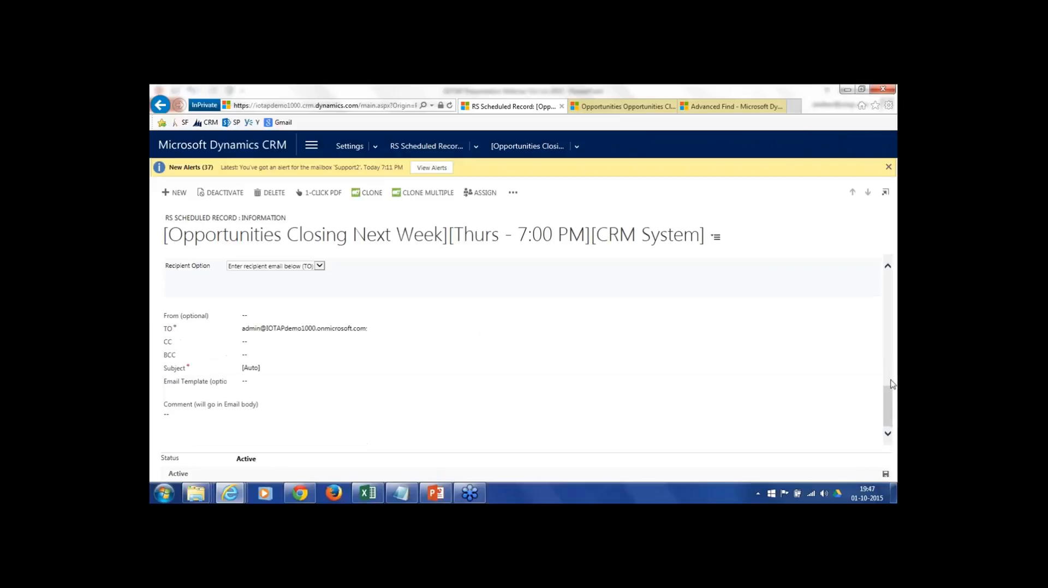
pyautogui.moveTo(889, 402); pyautogui.dragTo(890, 371)
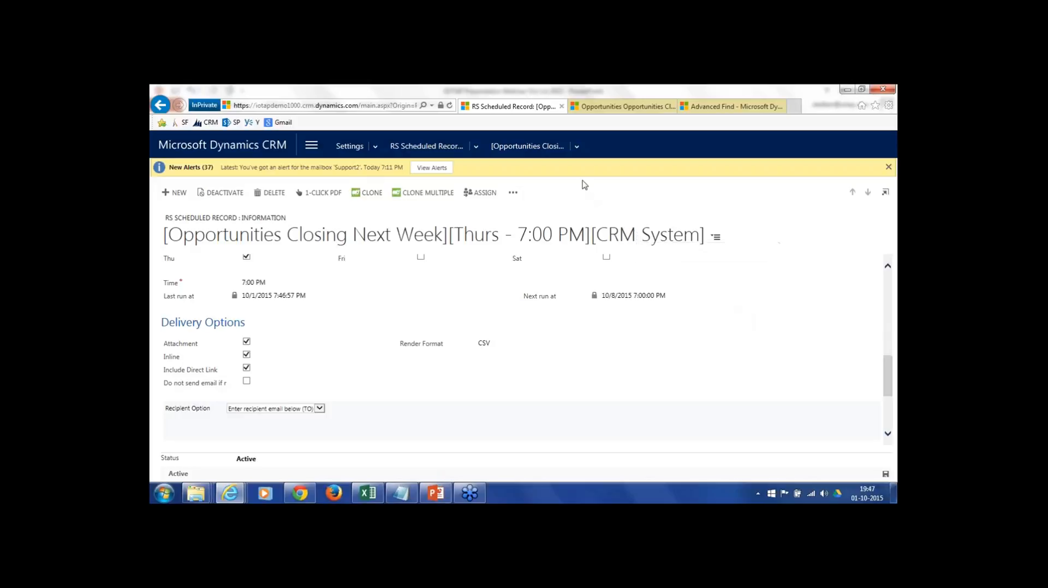
# Step: Open the sent email from the scheduled record's Closed Activities
pyautogui.click(576, 146)
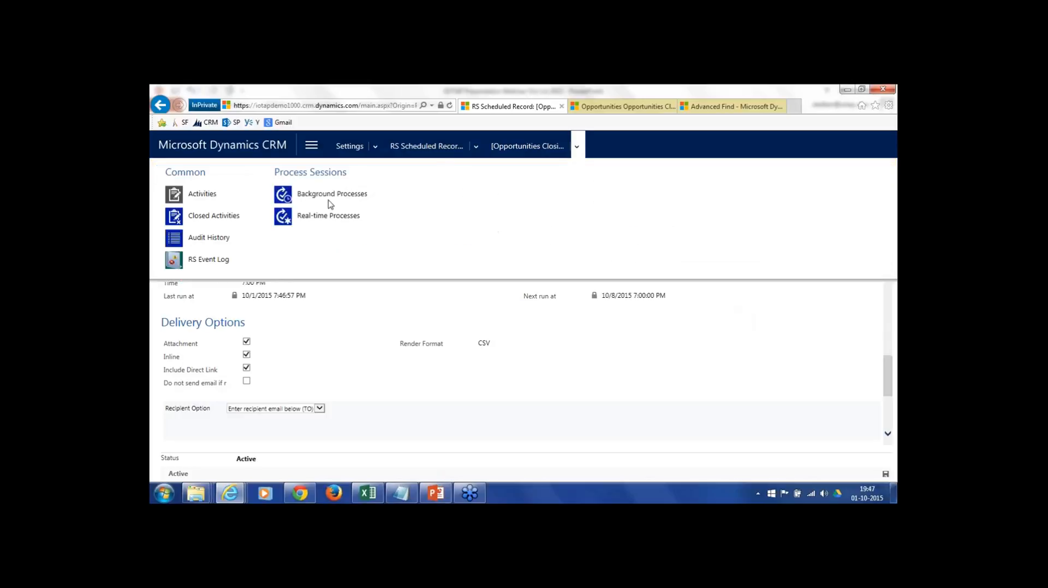
pyautogui.click(223, 218)
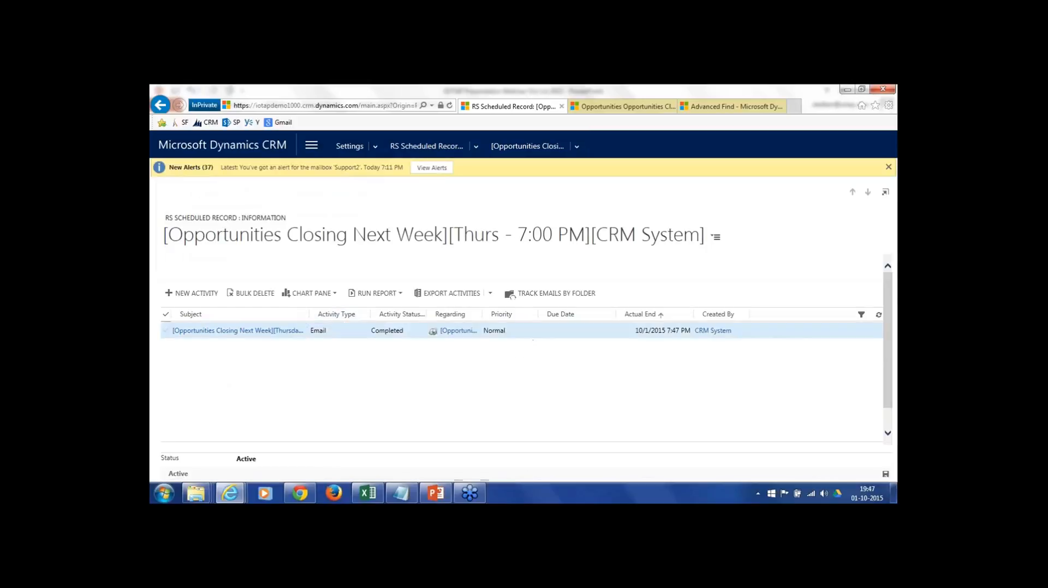
pyautogui.click(282, 331)
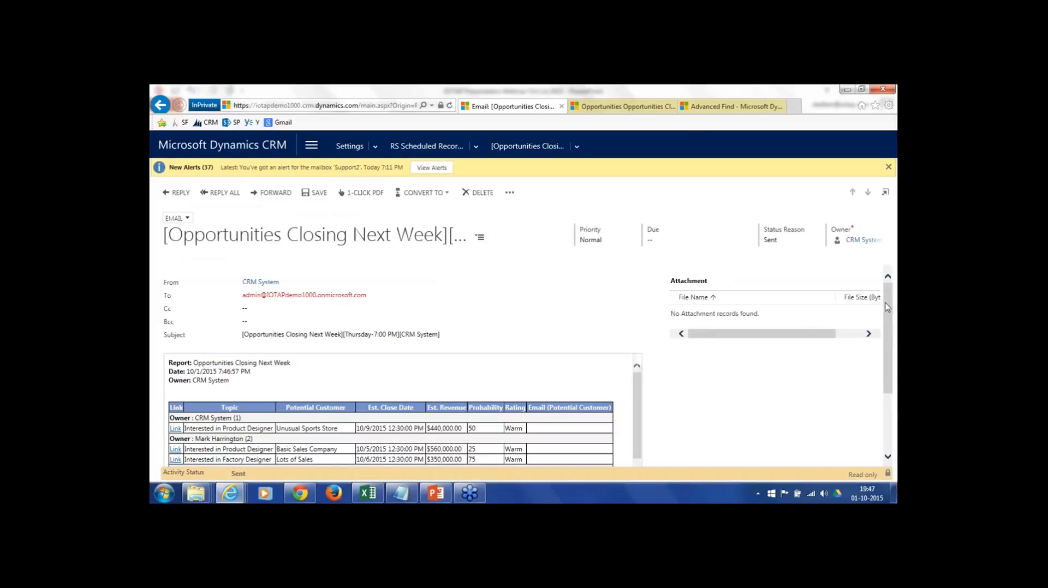
# Step: Examine the opportunities listed under each owner in the emailed report, along with the email's header and attachment section
pyautogui.moveTo(887, 307); pyautogui.dragTo(882, 340)
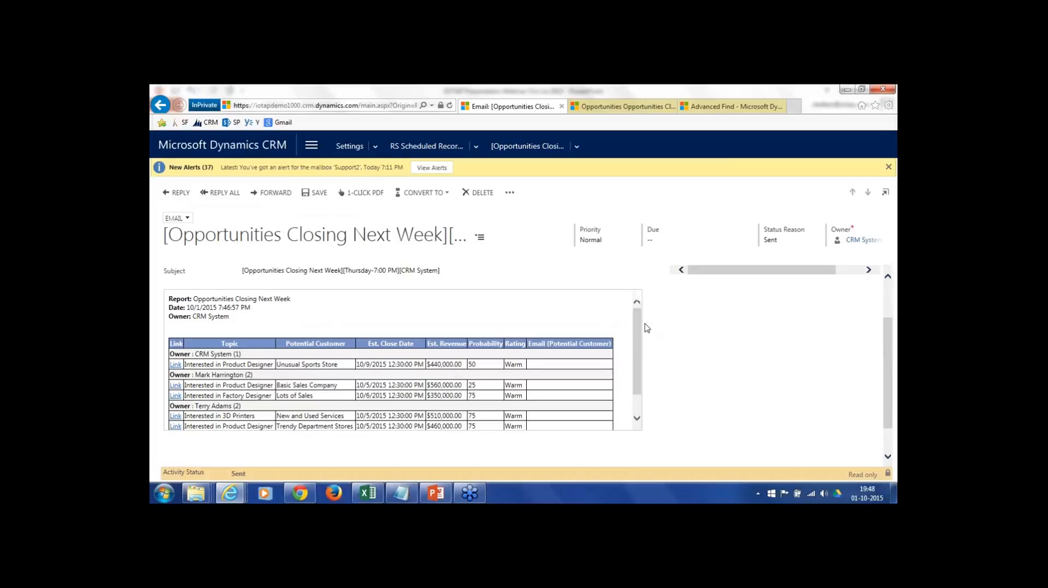
pyautogui.moveTo(637, 325); pyautogui.dragTo(639, 333)
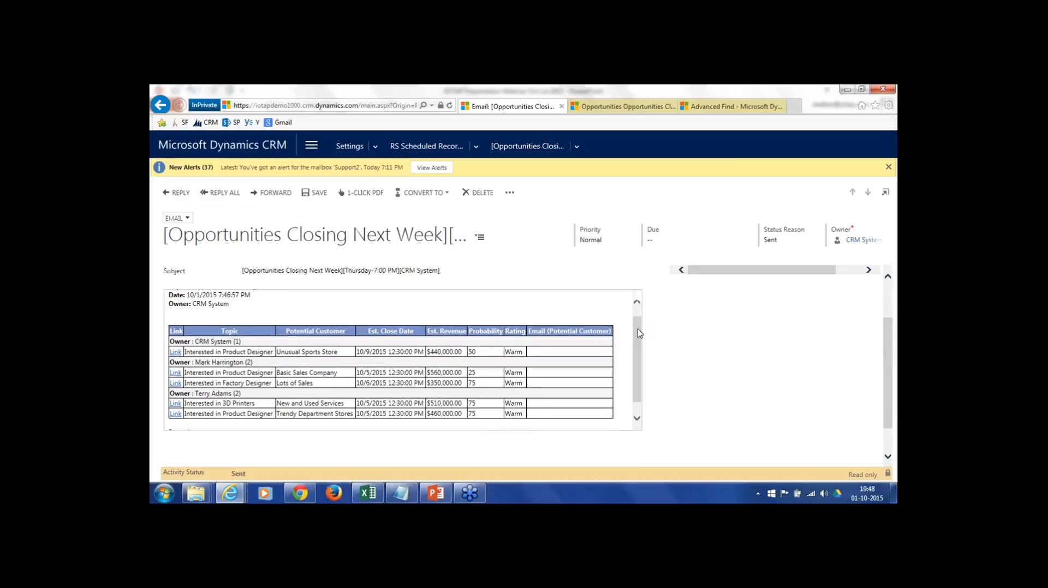
pyautogui.moveTo(255, 362); pyautogui.dragTo(204, 365)
pyautogui.moveTo(243, 393); pyautogui.dragTo(195, 394)
pyautogui.moveTo(195, 363); pyautogui.dragTo(244, 363)
pyautogui.moveTo(196, 394); pyautogui.dragTo(234, 393)
pyautogui.moveTo(638, 331)
pyautogui.mouseDown()
pyautogui.moveTo(637, 319)
pyautogui.moveTo(636, 332)
pyautogui.mouseUp()
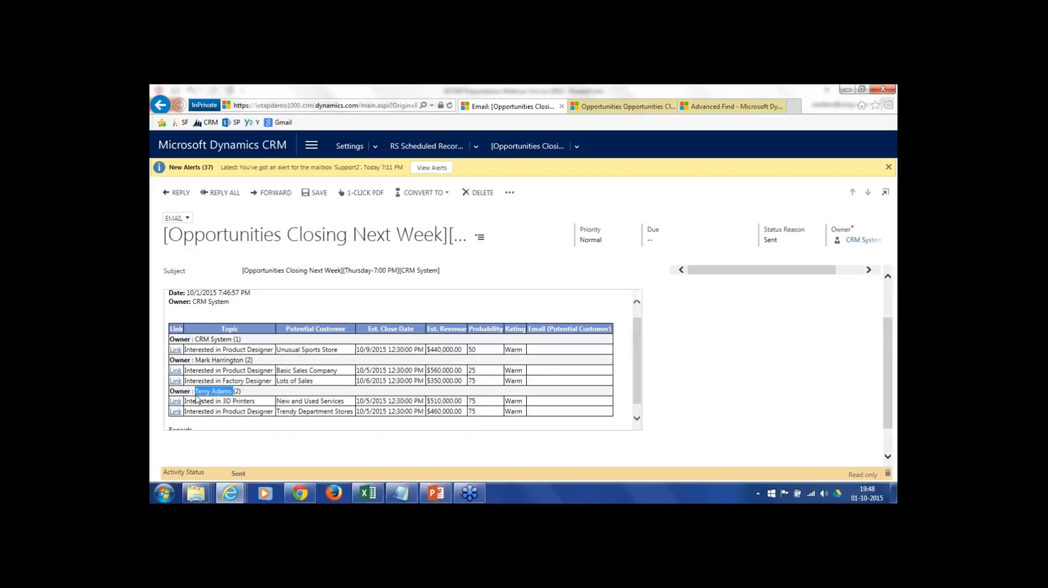
pyautogui.click(242, 394)
pyautogui.moveTo(248, 395); pyautogui.dragTo(203, 396)
pyautogui.moveTo(194, 360); pyautogui.dragTo(236, 365)
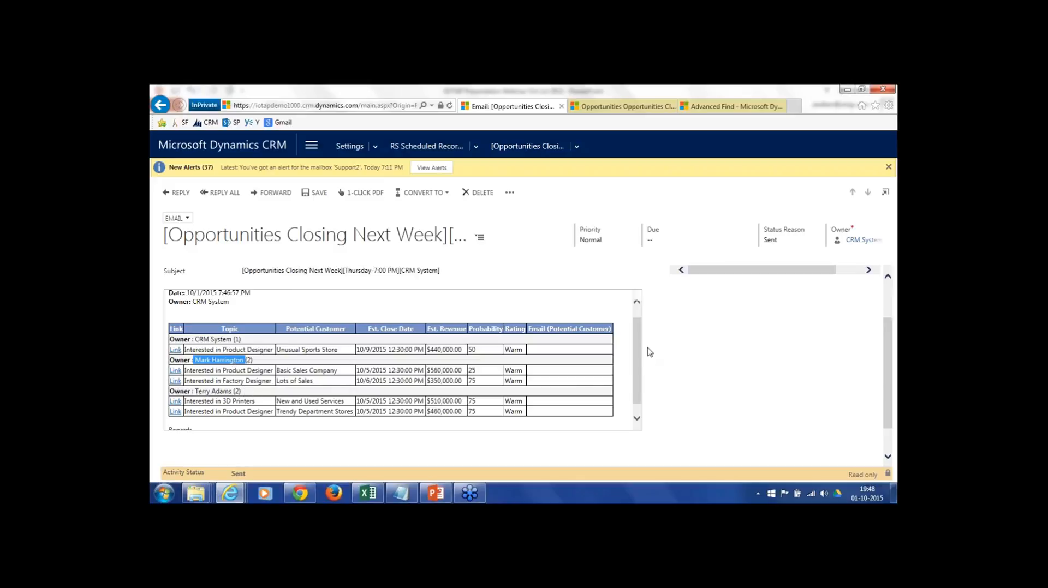
pyautogui.scroll(3, 650, 352)
pyautogui.scroll(-2, 653, 351)
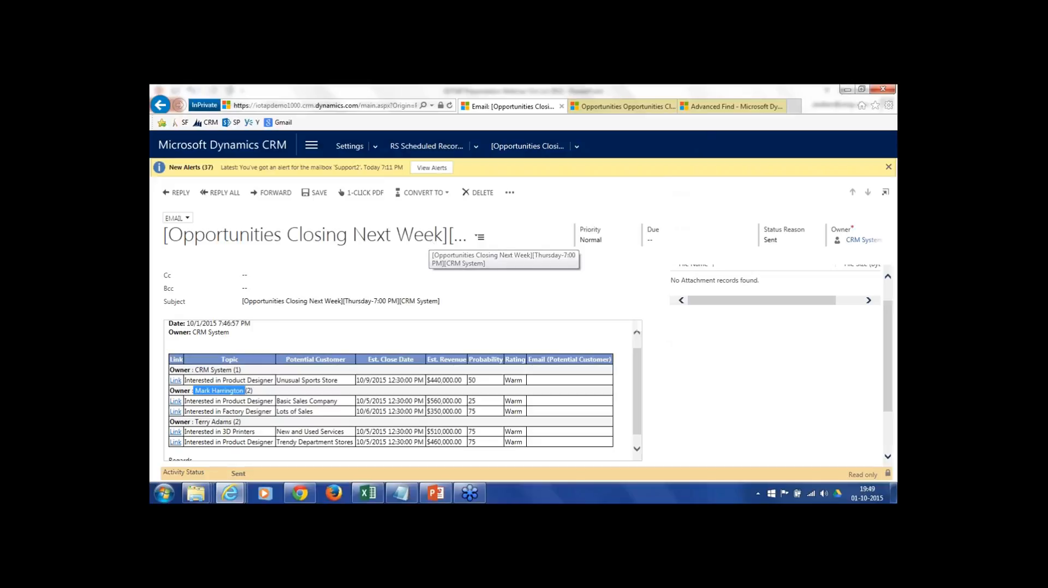
# Step: Review the Owner condition of the saved view "Opportunities Closing Next Week - MultiUser Scheduling" in Advanced Find
pyautogui.click(732, 107)
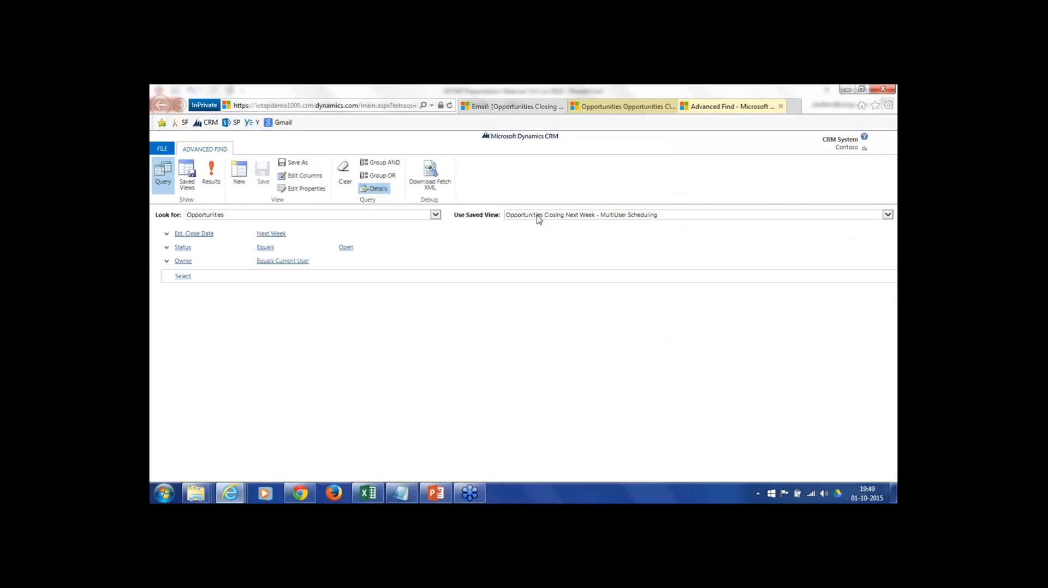
pyautogui.click(183, 261)
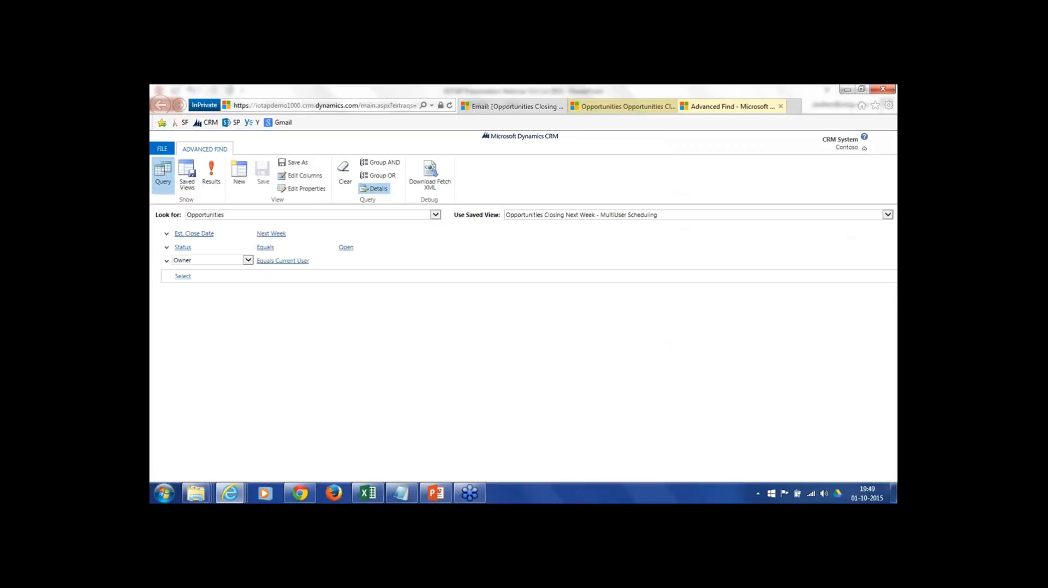
pyautogui.click(267, 261)
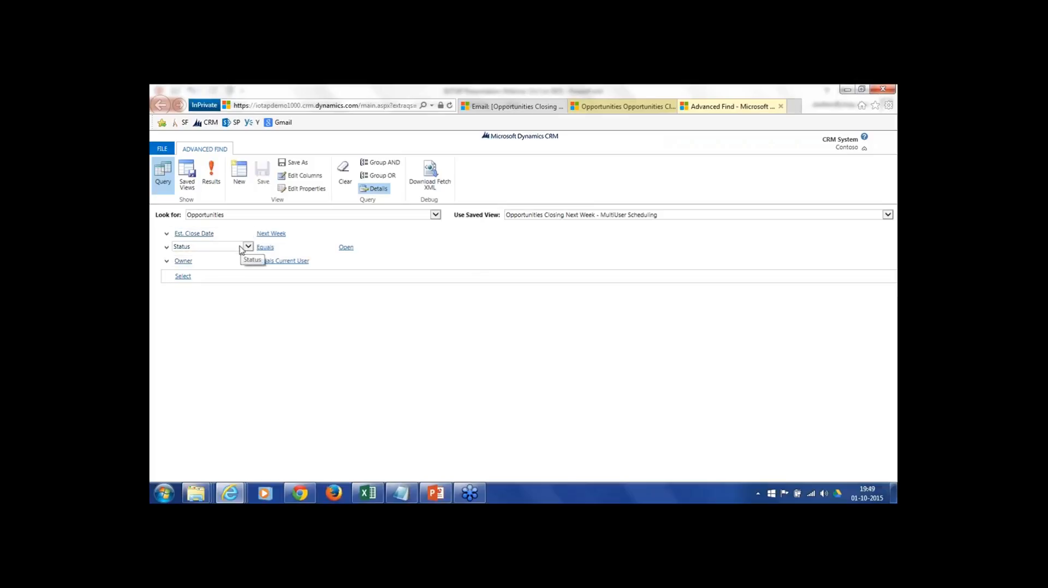
# Step: Return to the scheduled record and set its View to "Opportunities Closing Next Week - MultiUser Scheduling"
pyautogui.click(532, 112)
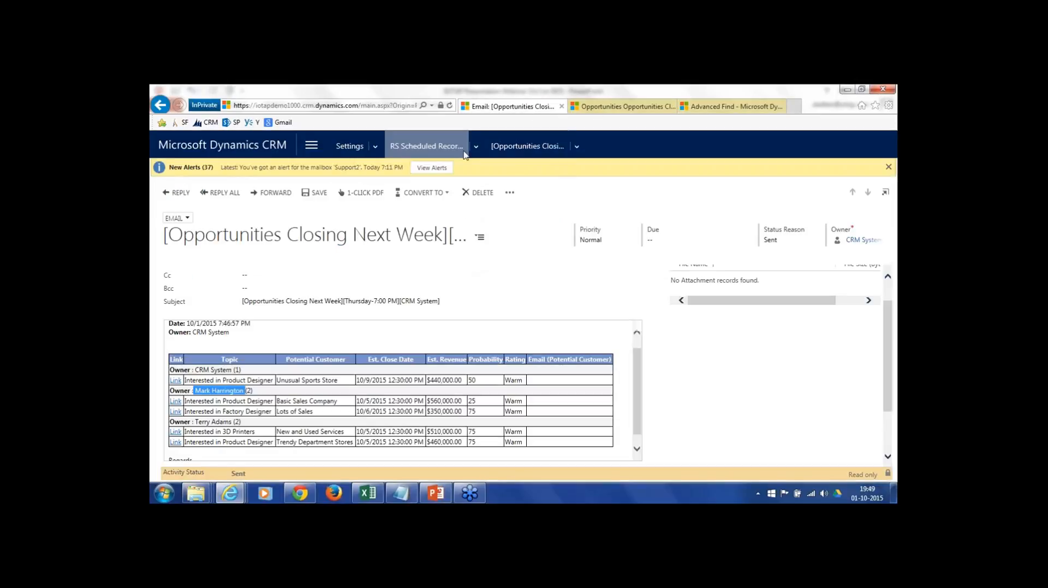
pyautogui.click(162, 108)
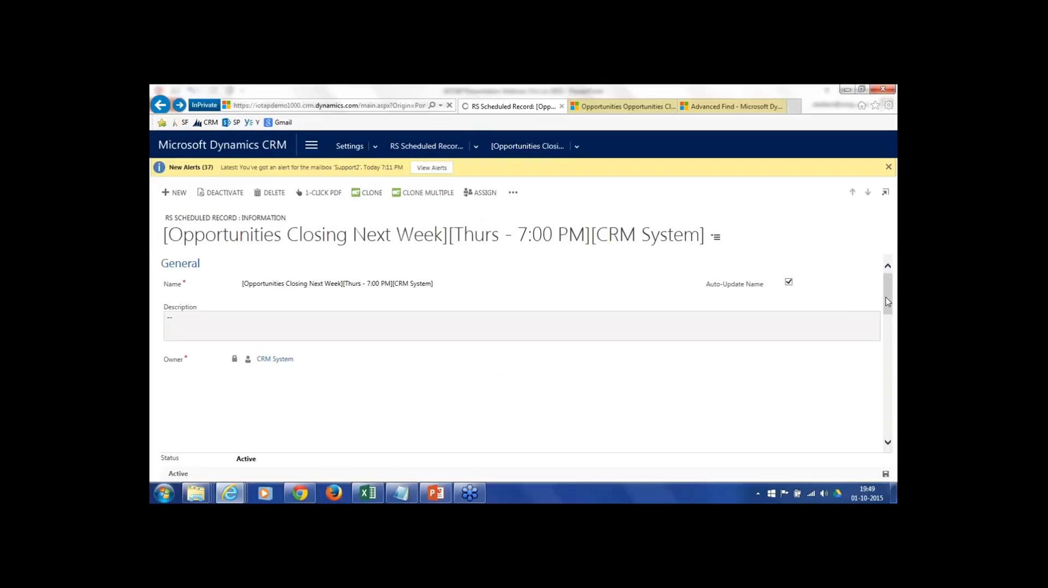
pyautogui.scroll(-1, 891, 314)
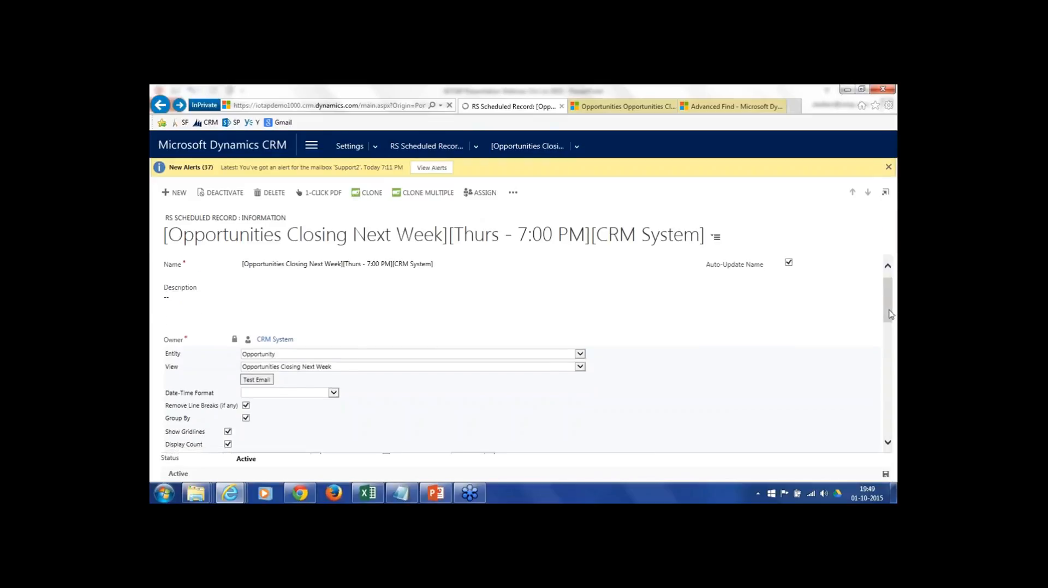
pyautogui.scroll(-1, 891, 315)
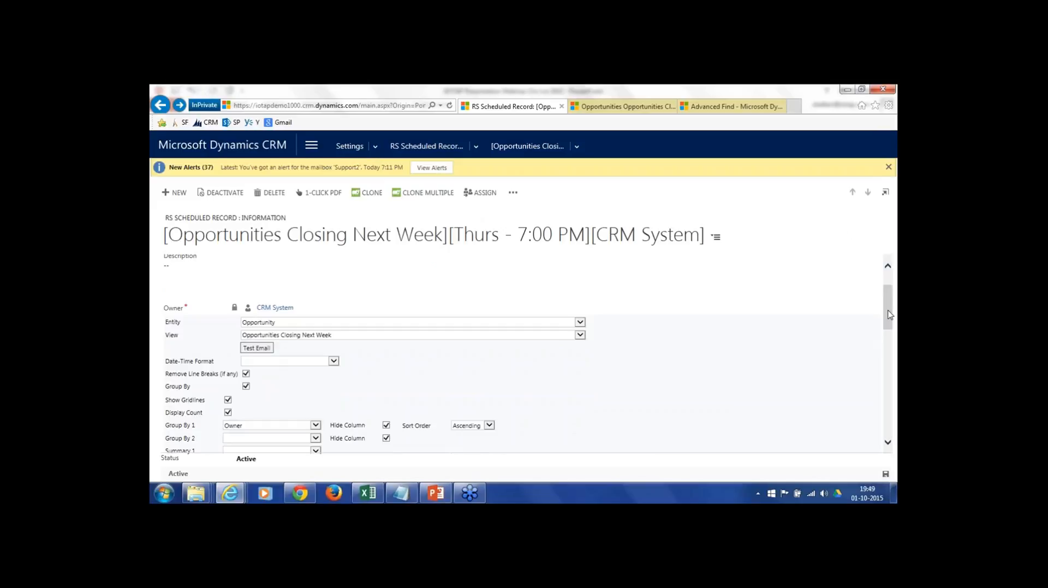
pyautogui.click(579, 336)
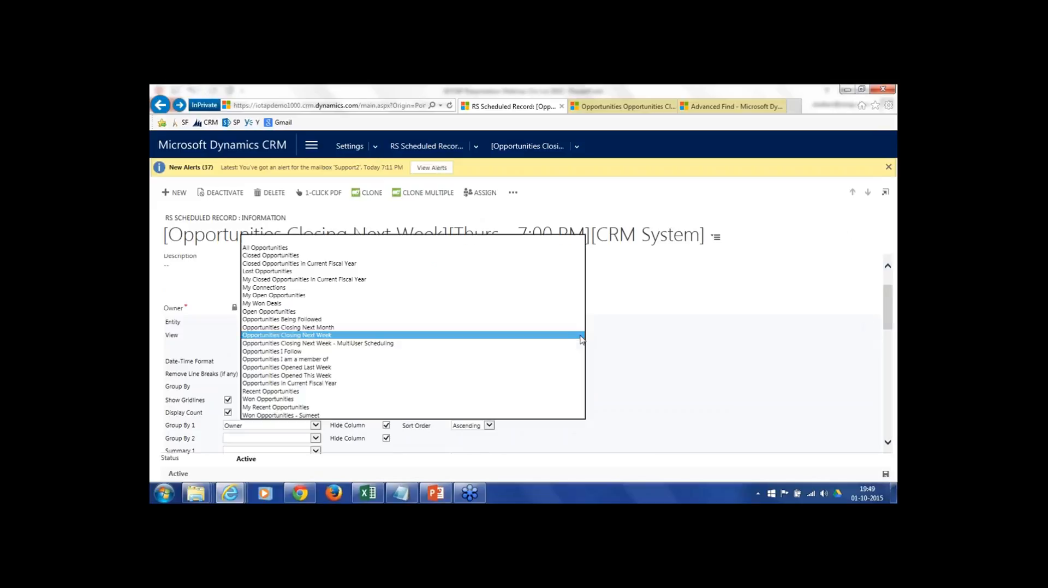
pyautogui.click(488, 346)
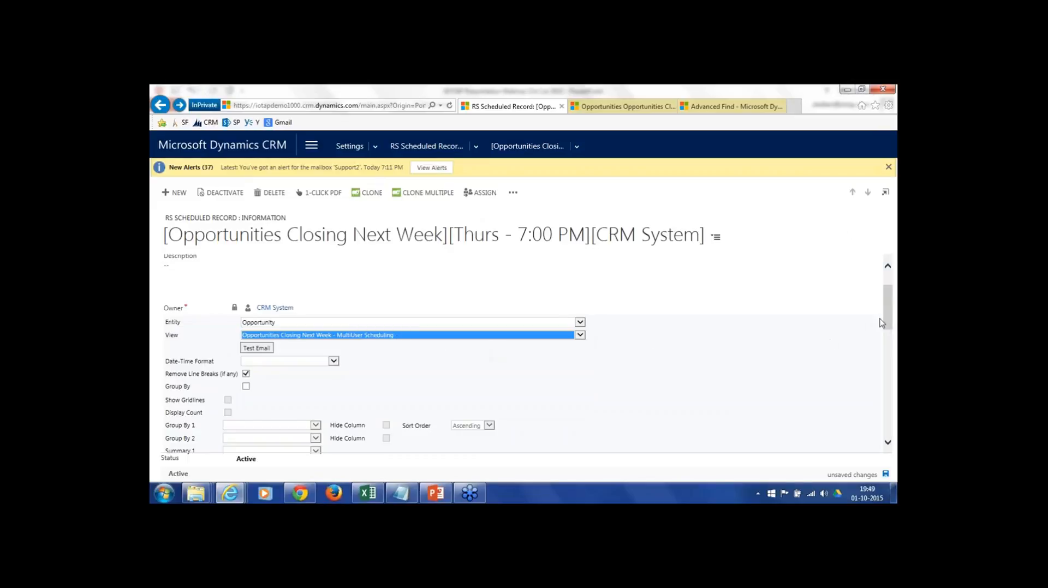
# Step: Set the Recipient Option in the Delivery Options to Multi-User Scheduling with Enabled Users as the CRM User View
pyautogui.moveTo(891, 312); pyautogui.dragTo(886, 397)
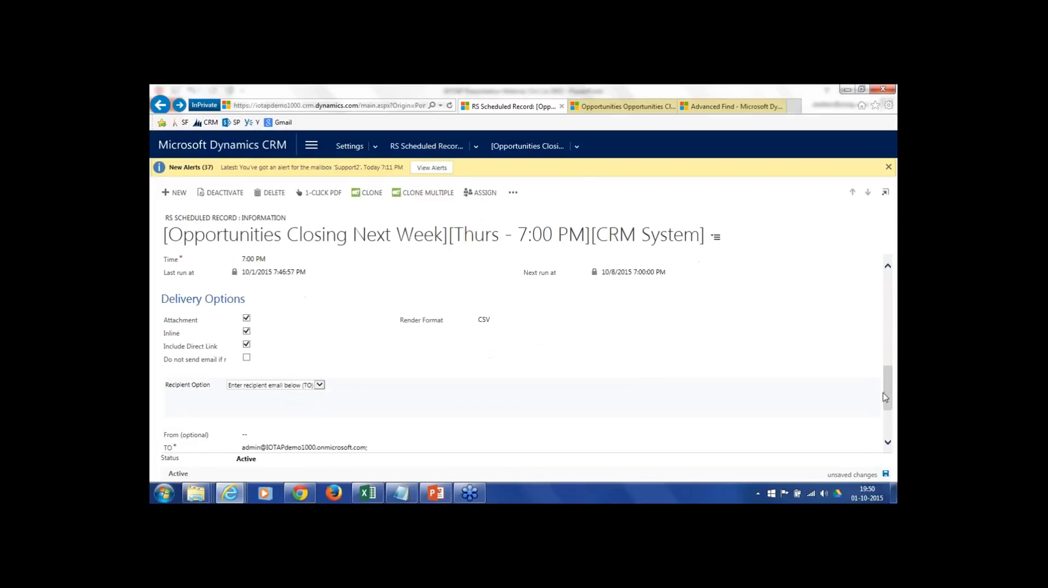
pyautogui.click(319, 385)
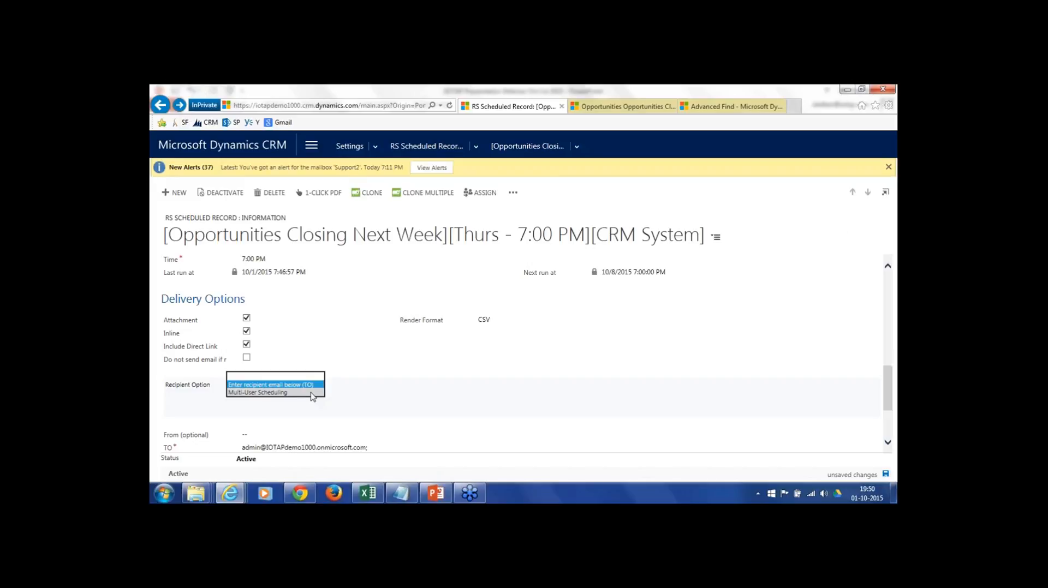
pyautogui.click(311, 392)
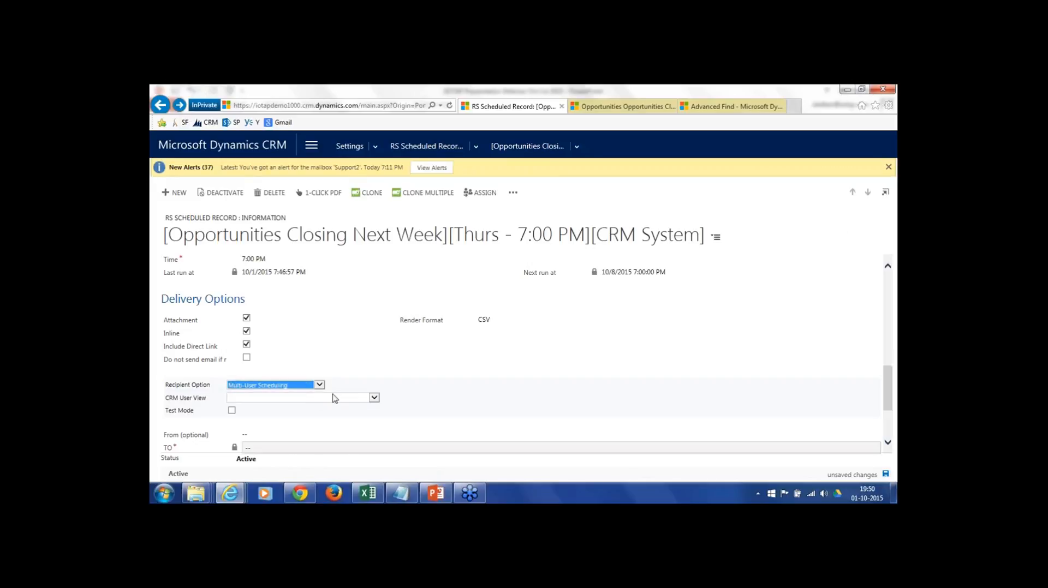
pyautogui.click(374, 400)
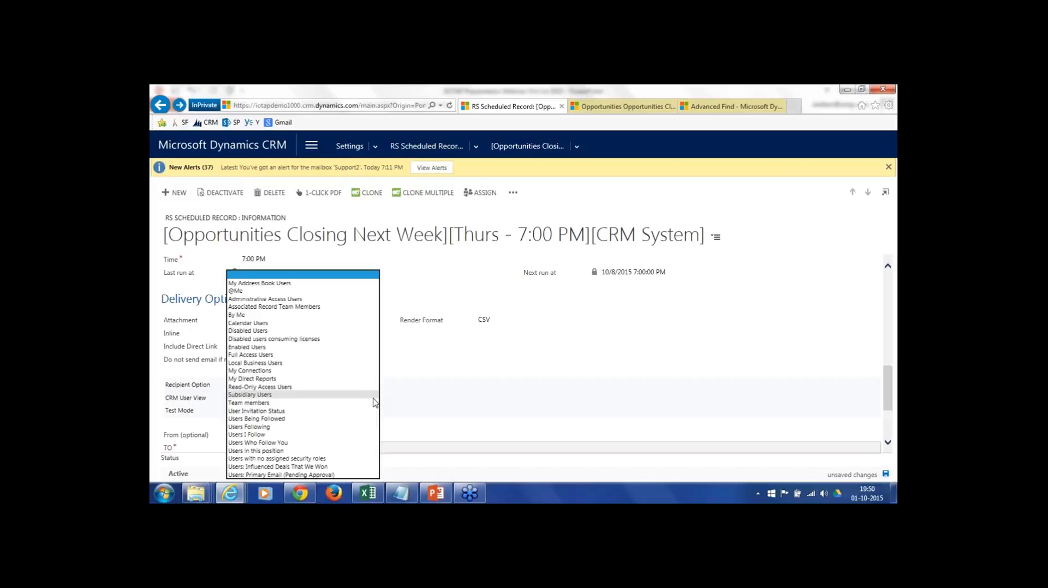
pyautogui.click(331, 348)
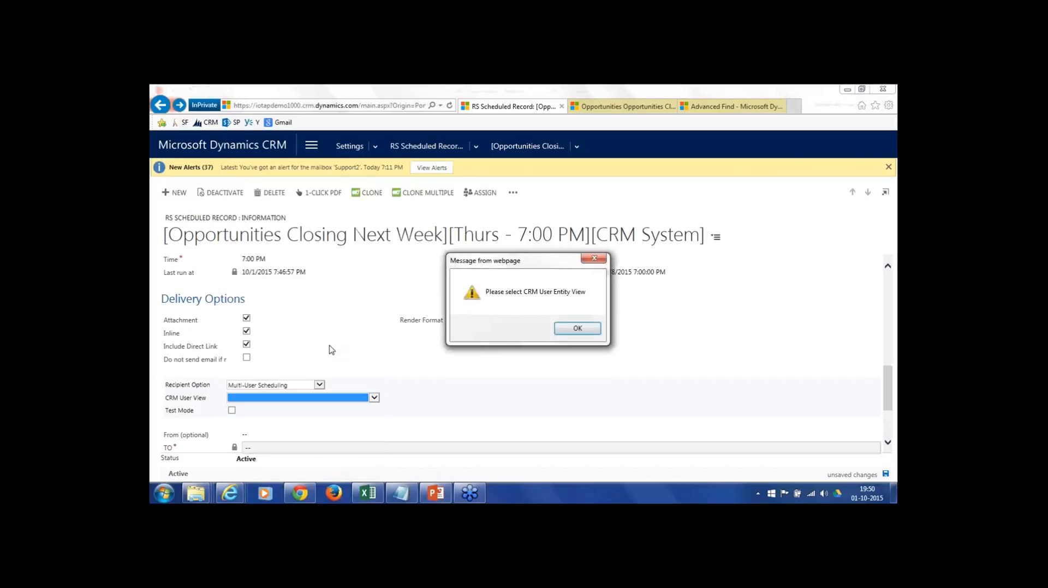
pyautogui.click(565, 331)
pyautogui.click(374, 398)
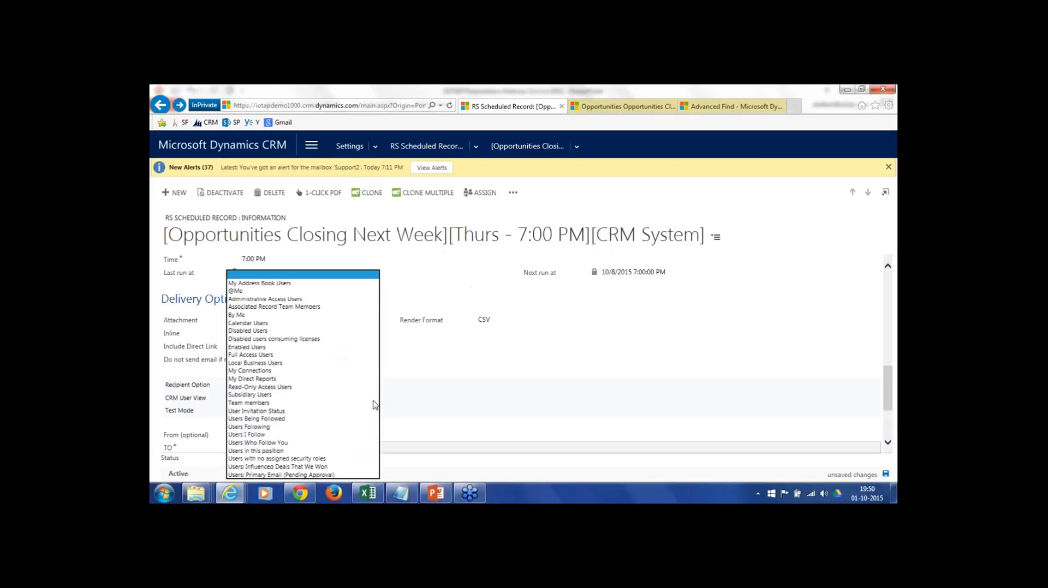
pyautogui.click(301, 348)
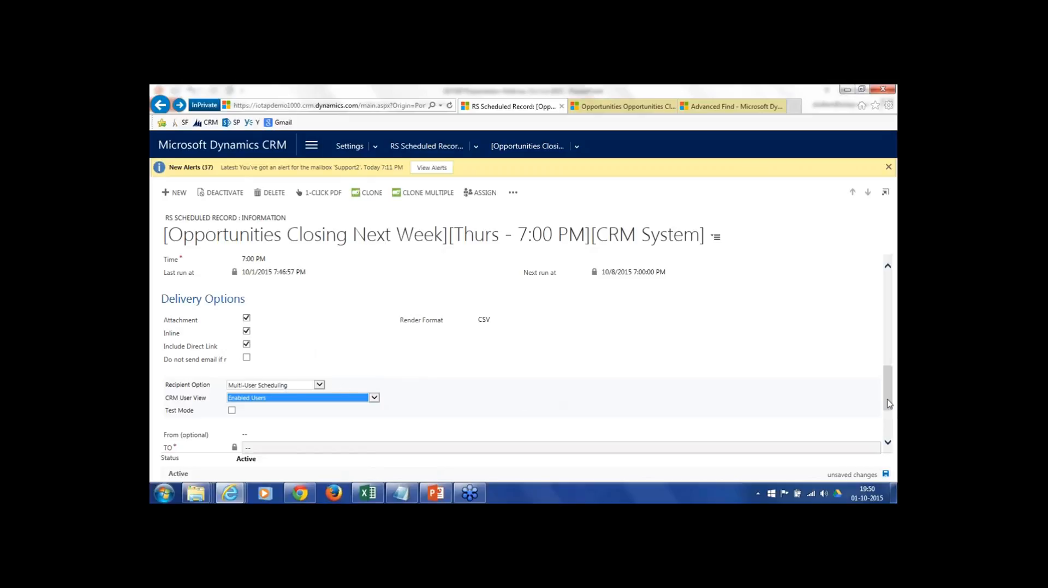
# Step: Save the scheduled record and review its recipient, subject and email template fields
pyautogui.scroll(-2, 887, 403)
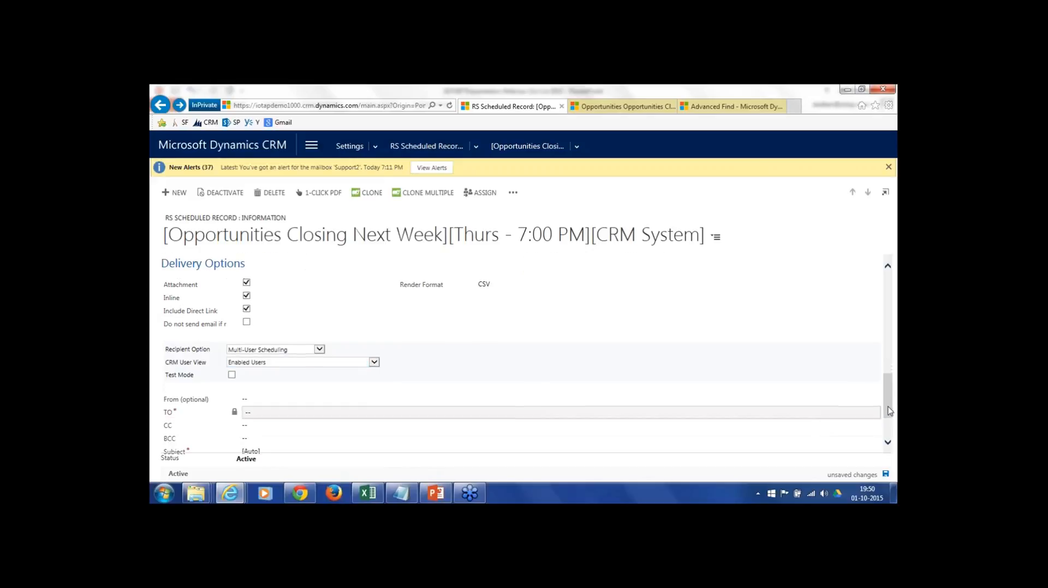
pyautogui.click(885, 474)
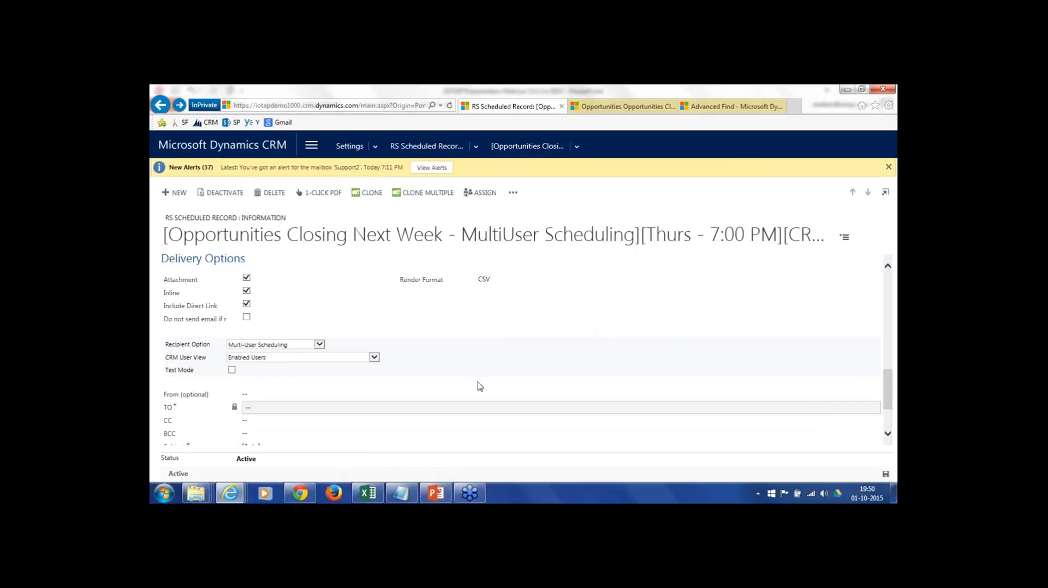
pyautogui.moveTo(891, 396); pyautogui.dragTo(891, 410)
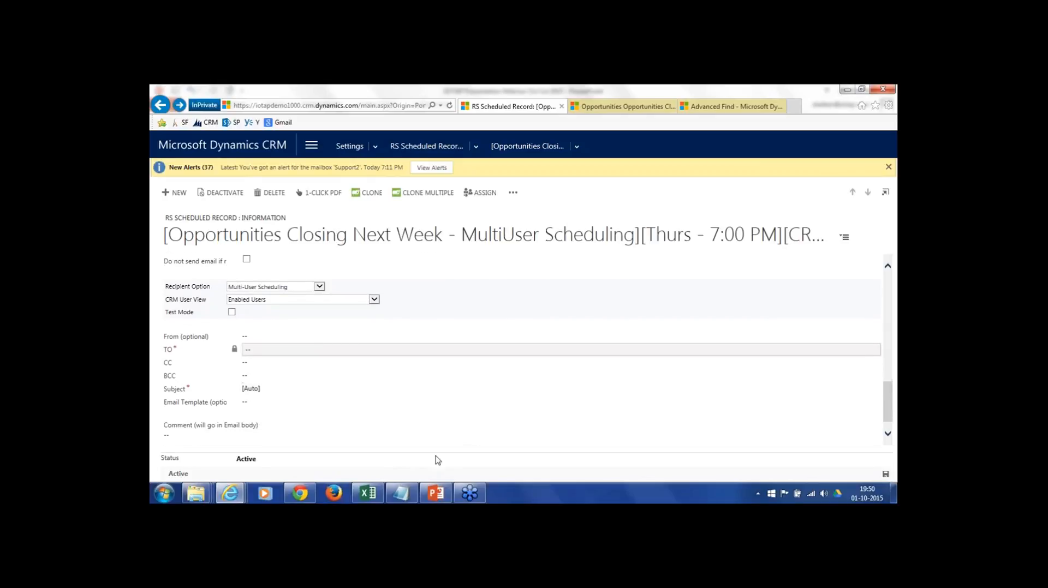
# Step: Switch to the PowerPoint webinar presentation and display slide 12, Multi-User Scheduling
pyautogui.click(442, 498)
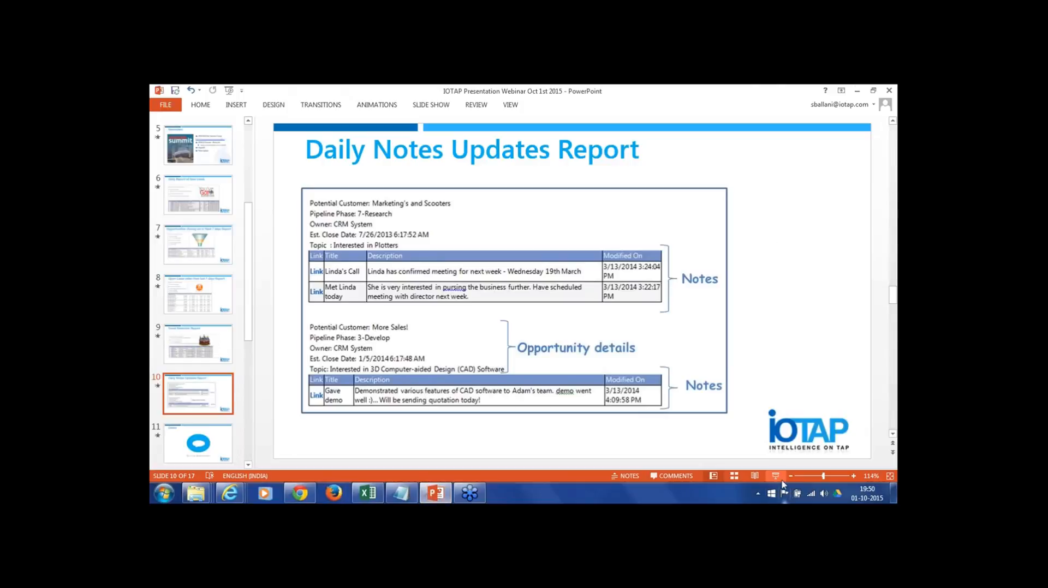
pyautogui.scroll(-3, 186, 385)
pyautogui.scroll(-2, 186, 384)
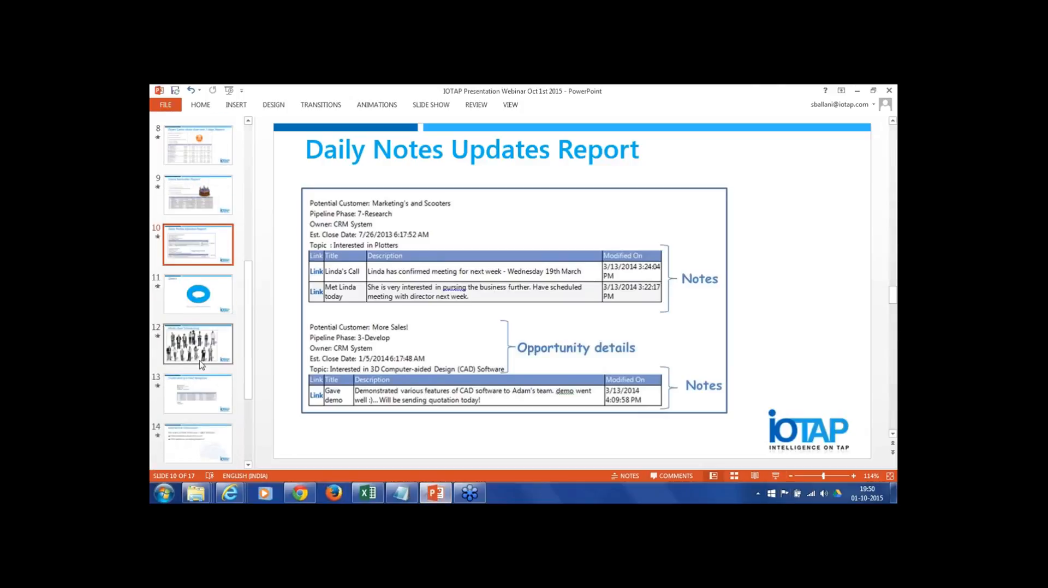
pyautogui.click(202, 365)
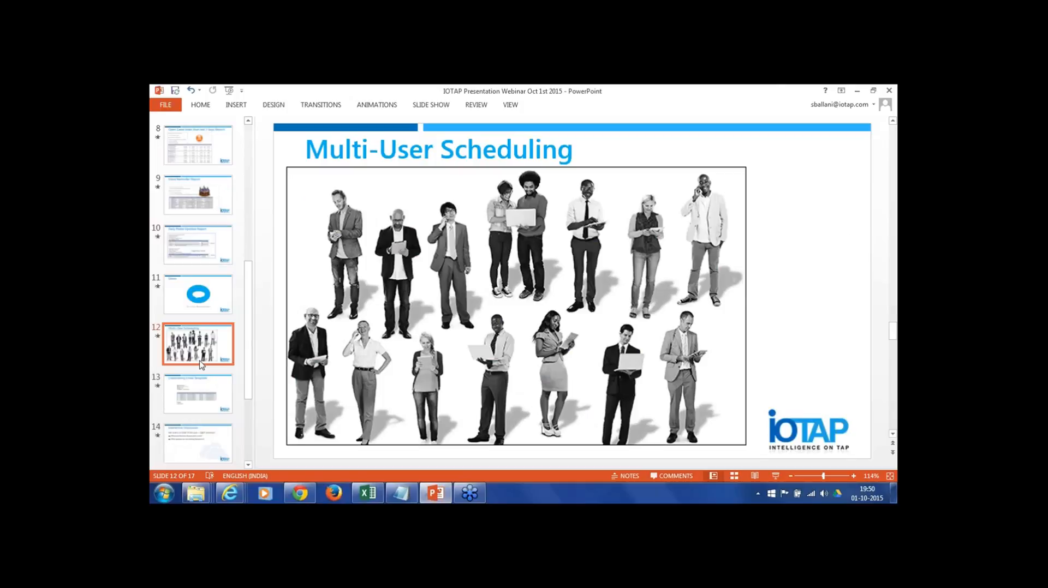